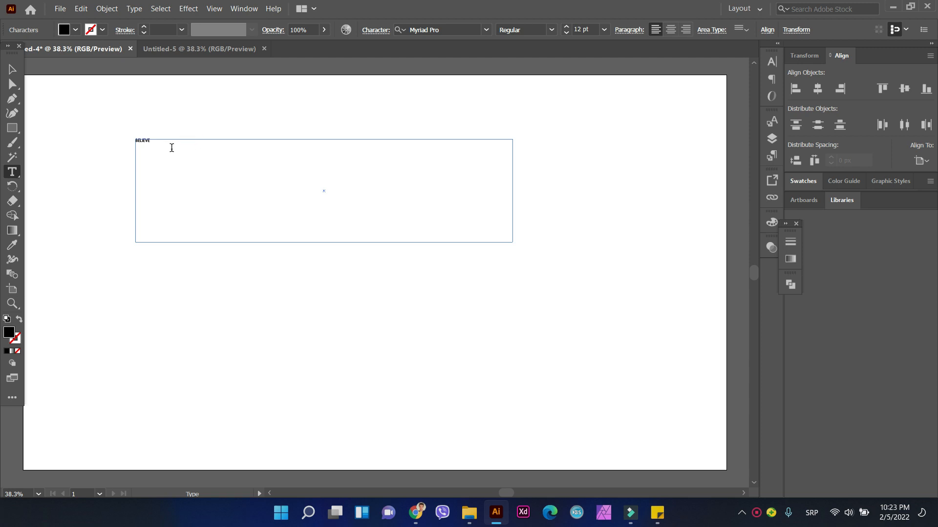
Step: Set the BELIEVE text to 130 pt in the Monument Extended Ultrabold font
{"action": "left_click", "coordinate": [592, 27]}
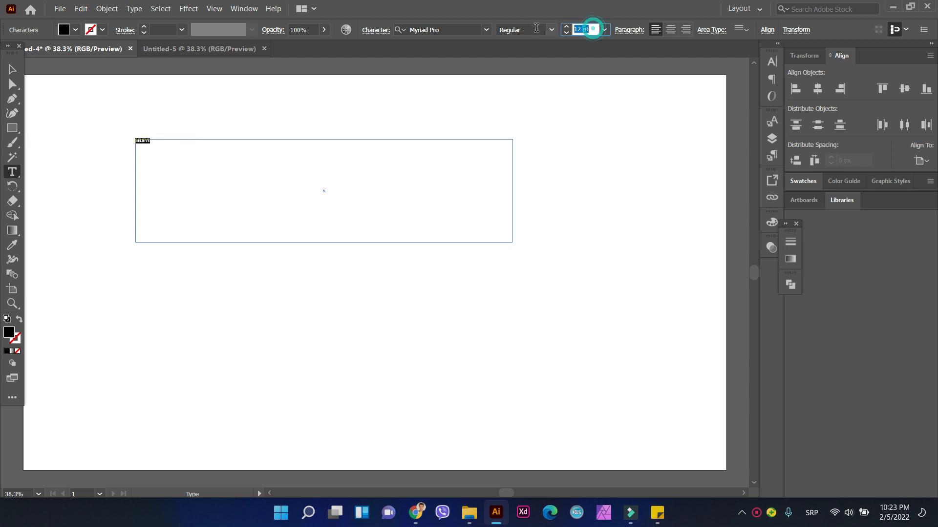
{"action": "key", "text": "BackSpace"}
{"action": "type", "text": "130"}
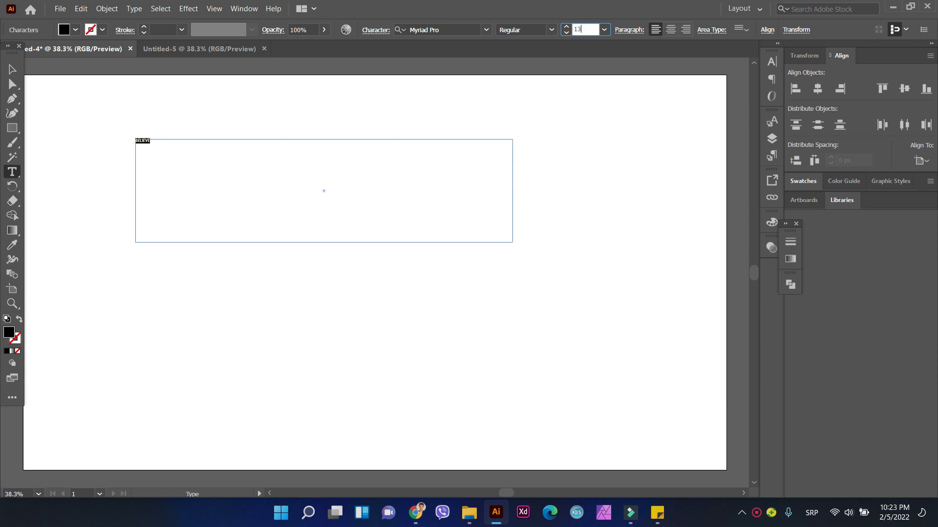
{"action": "key", "text": "Return"}
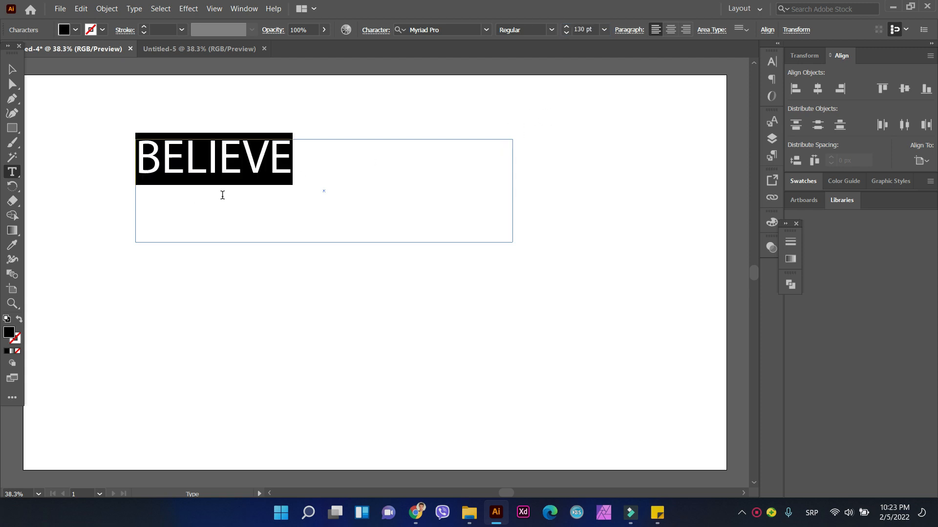
{"action": "left_click", "coordinate": [487, 30]}
{"action": "type", "text": "MONU"}
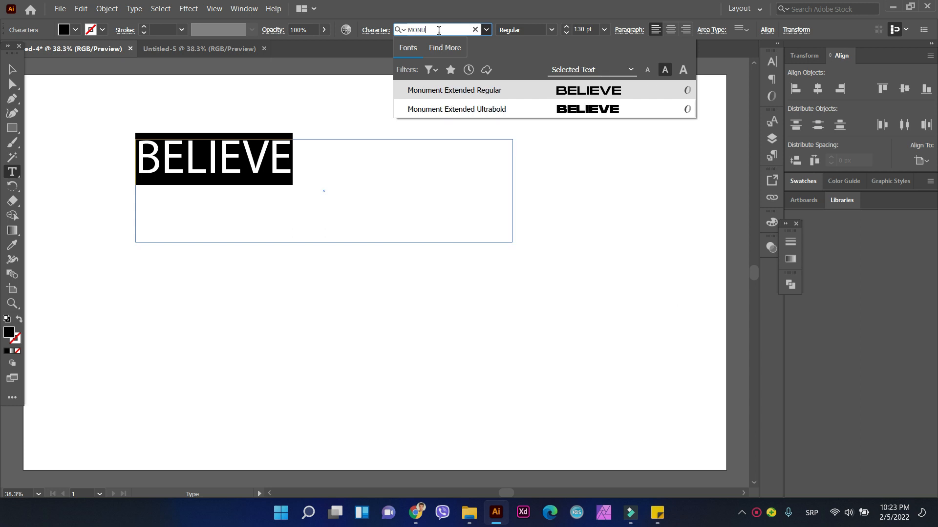
{"action": "left_click", "coordinate": [434, 108]}
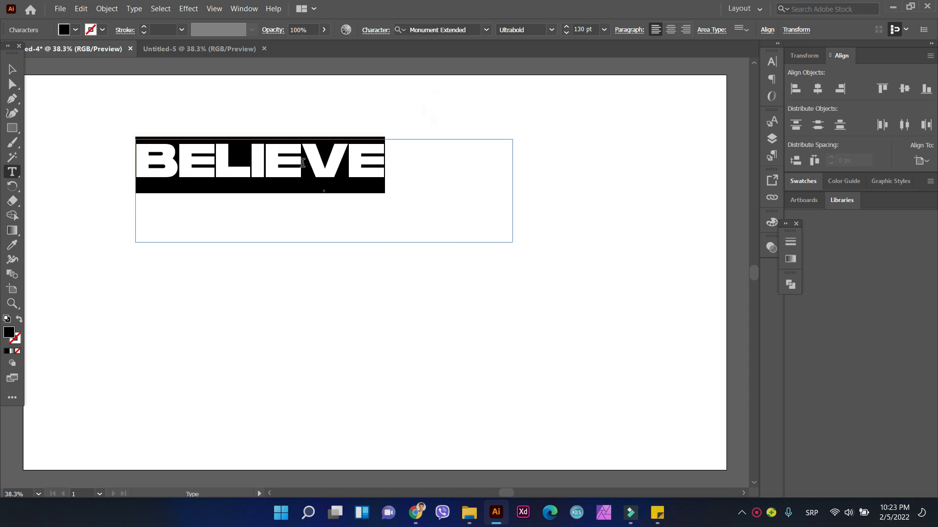
Step: Shrink the text frame to fit closely around BELIEVE and convert the text to outlines
{"action": "left_click", "coordinate": [12, 69]}
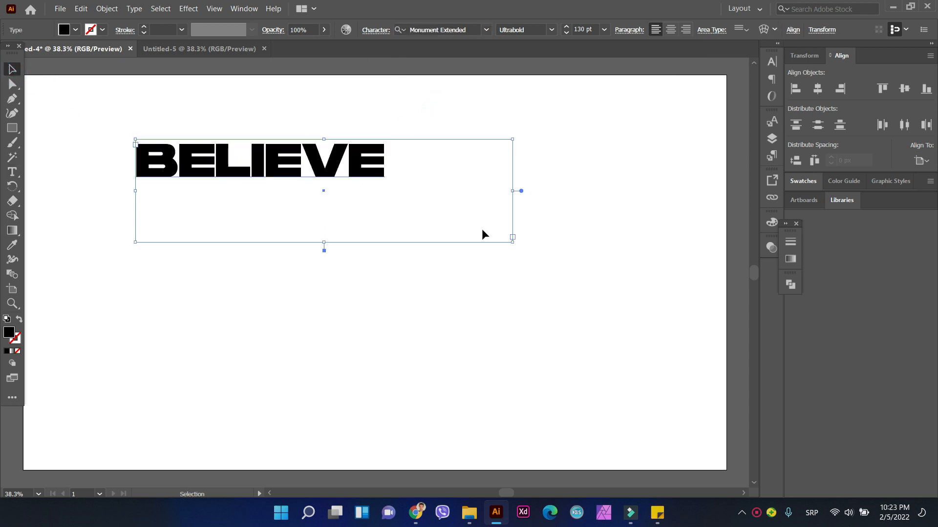
{"action": "left_click_drag", "start_coordinate": [513, 240], "coordinate": [388, 180]}
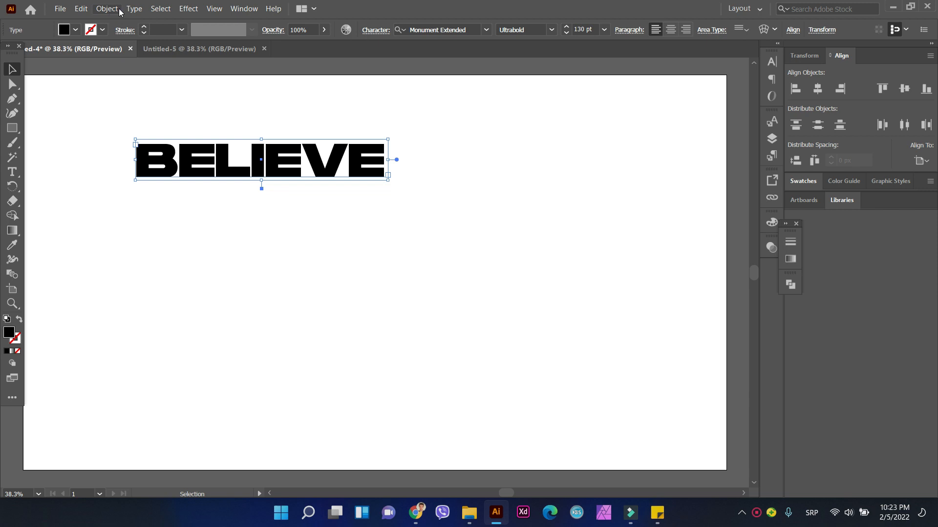
{"action": "left_click", "coordinate": [134, 9]}
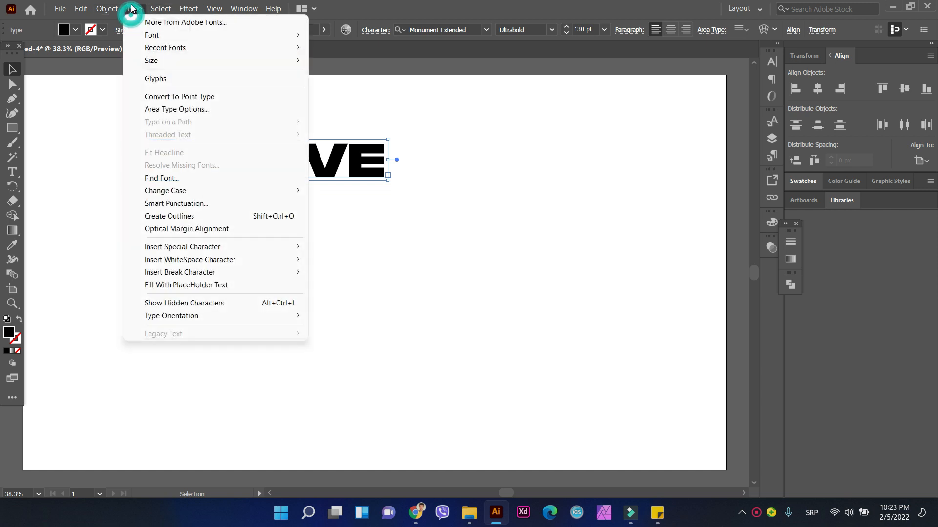
{"action": "left_click", "coordinate": [184, 216]}
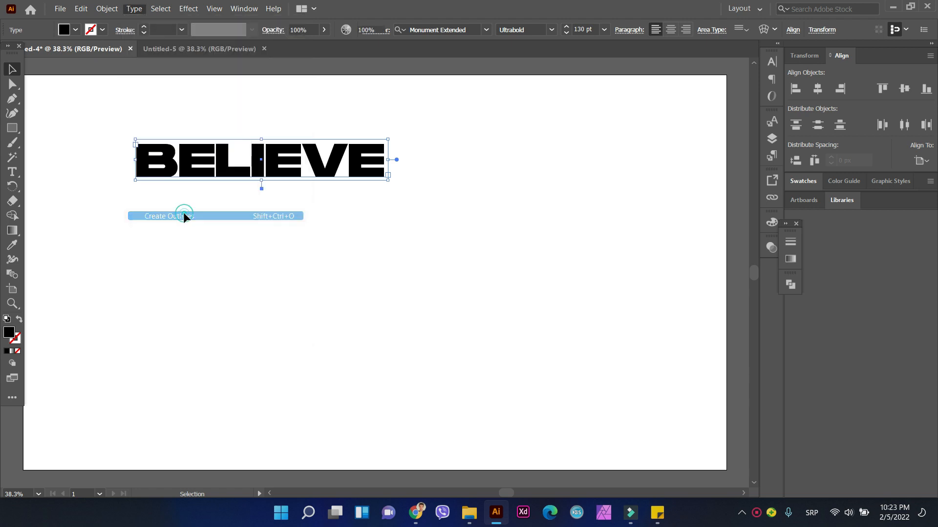
Step: Draw a rectangle about 724 by 124 px around the outlined word, with no fill and a black 1 pt stroke
{"action": "left_click", "coordinate": [13, 128]}
{"action": "mouse_move", "coordinate": [128, 138]}
{"action": "left_mouse_down"}
{"action": "mouse_move", "coordinate": [317, 191]}
{"action": "mouse_move", "coordinate": [393, 183]}
{"action": "left_mouse_up"}
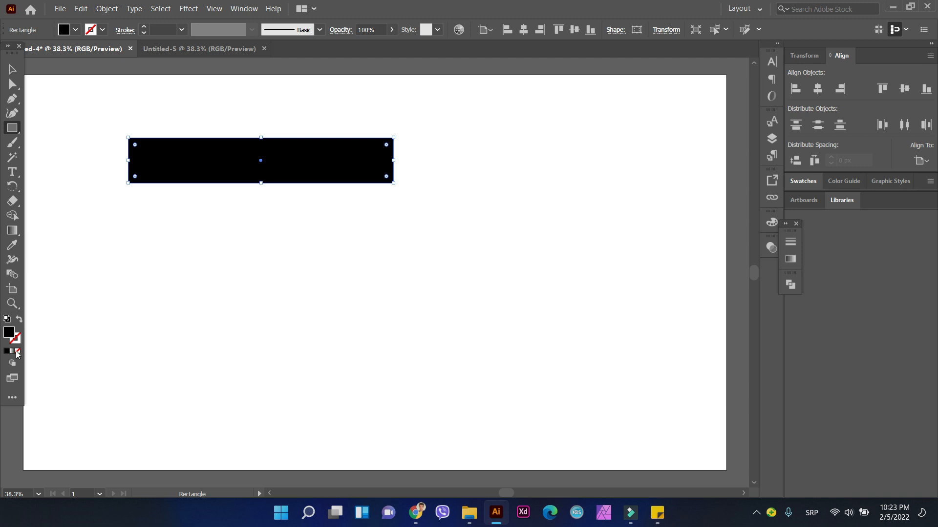
{"action": "left_click", "coordinate": [19, 318]}
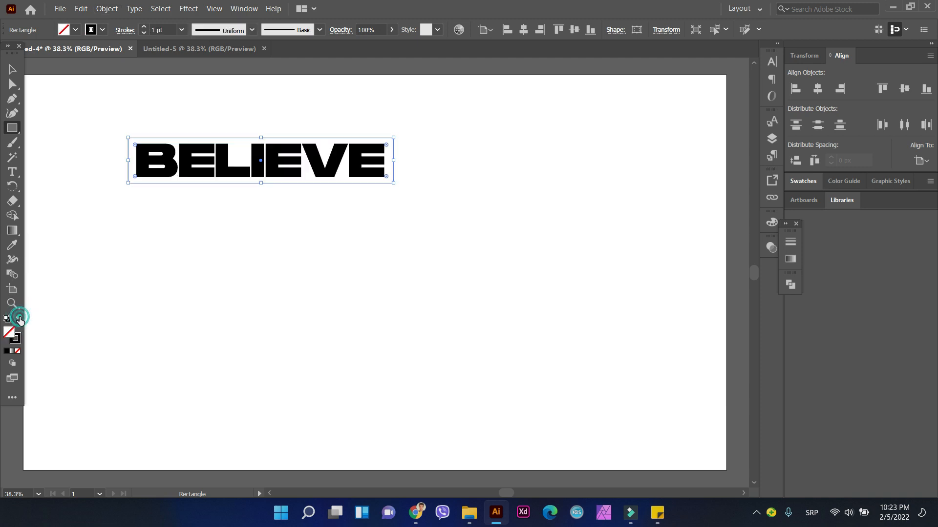
Step: Split the rectangle into a grid of 6 rows and 1 column with a 0 px gutter
{"action": "left_click", "coordinate": [119, 9]}
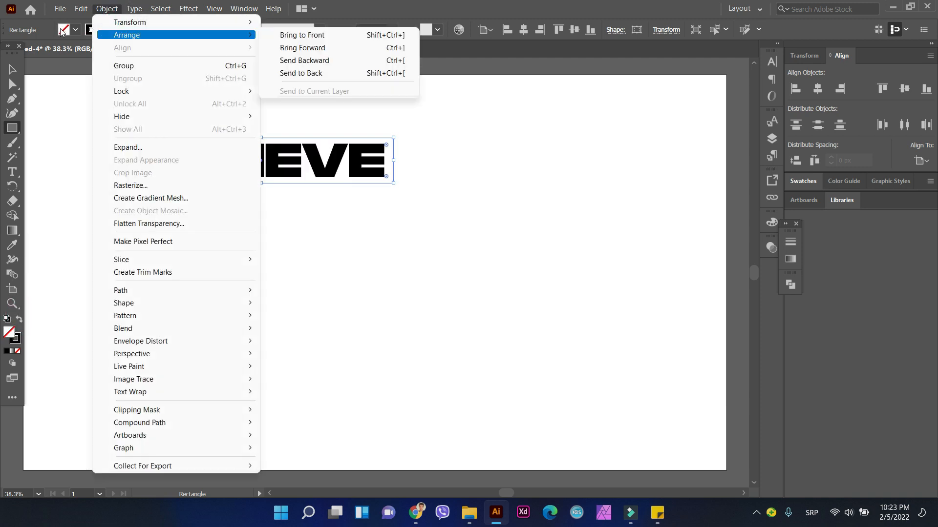
{"action": "mouse_move", "coordinate": [138, 312]}
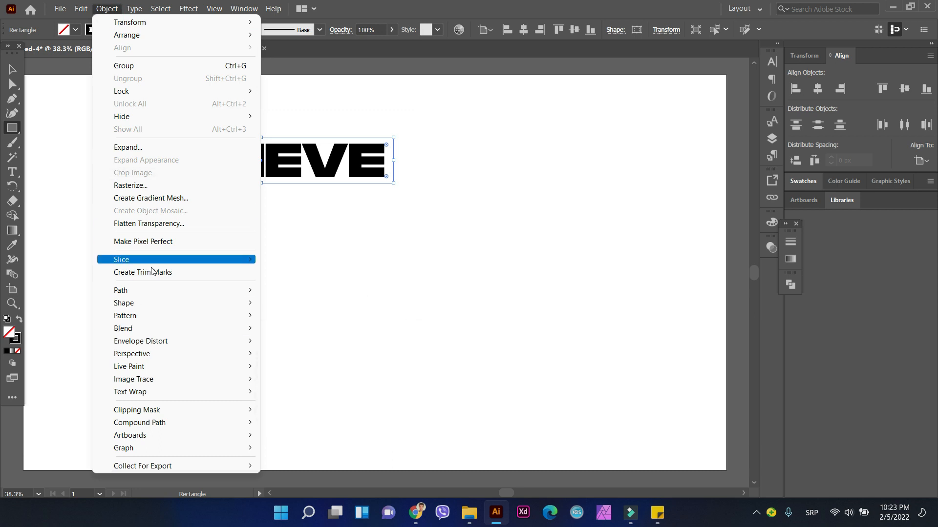
{"action": "mouse_move", "coordinate": [125, 291]}
{"action": "left_click", "coordinate": [350, 423]}
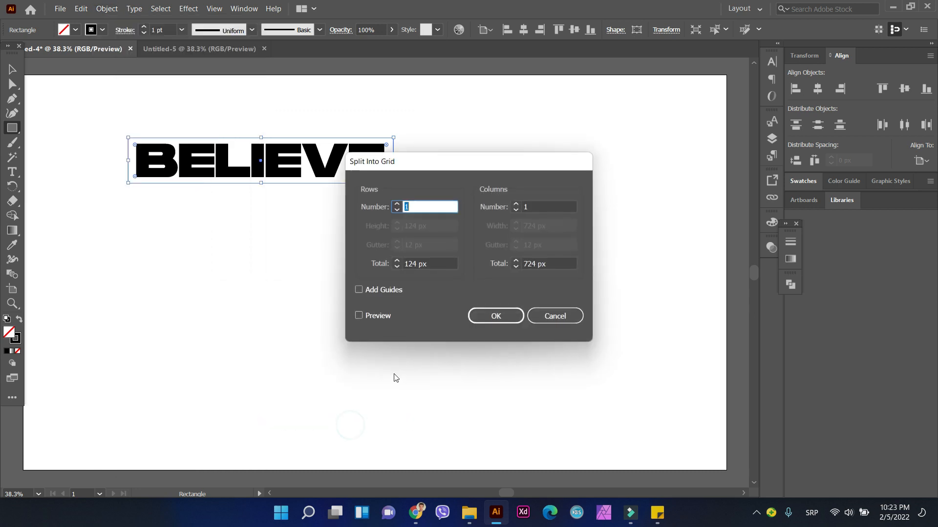
{"action": "key", "text": "BackSpace"}
{"action": "type", "text": "6"}
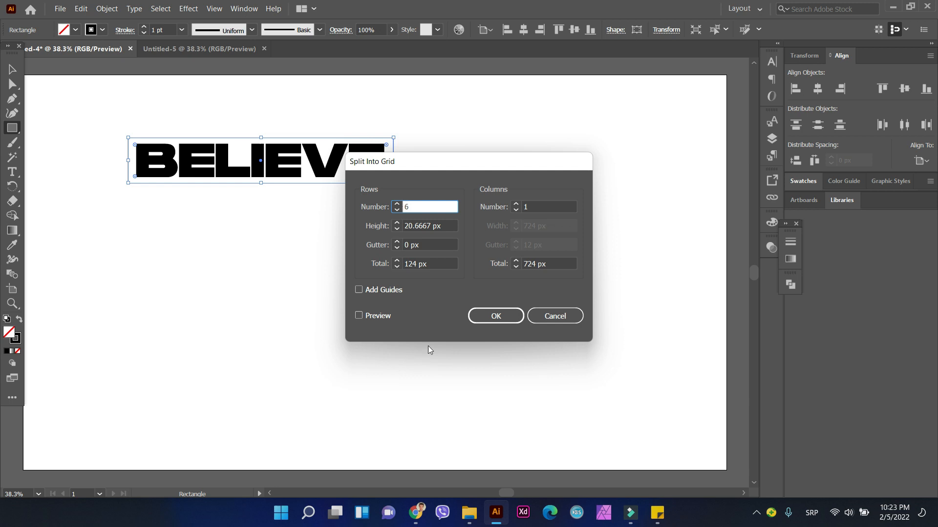
{"action": "left_click", "coordinate": [479, 315]}
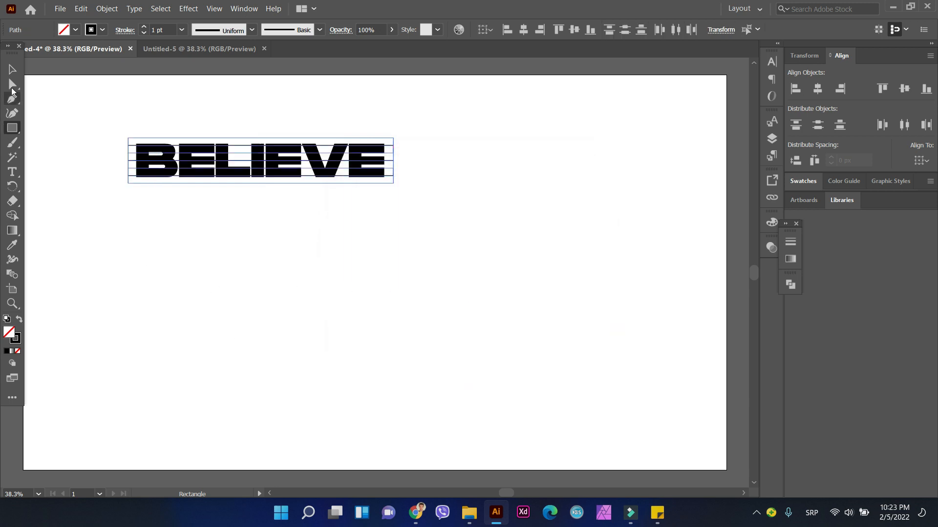
Step: Resize the row grid to fit more tightly around the word and align both on their horizontal centers
{"action": "left_click", "coordinate": [10, 70]}
{"action": "left_click_drag", "start_coordinate": [128, 138], "coordinate": [132, 141]}
{"action": "left_click_drag", "start_coordinate": [133, 182], "coordinate": [136, 180]}
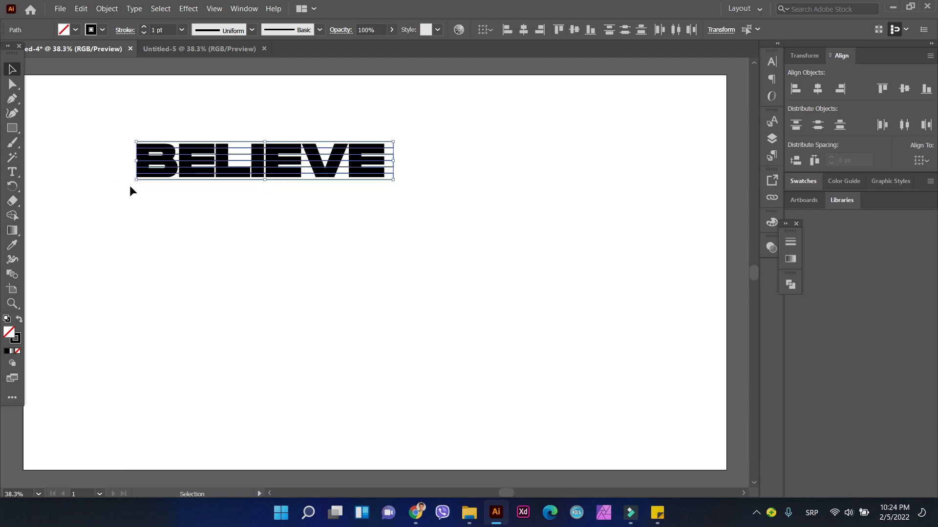
{"action": "left_click_drag", "start_coordinate": [427, 118], "coordinate": [114, 237]}
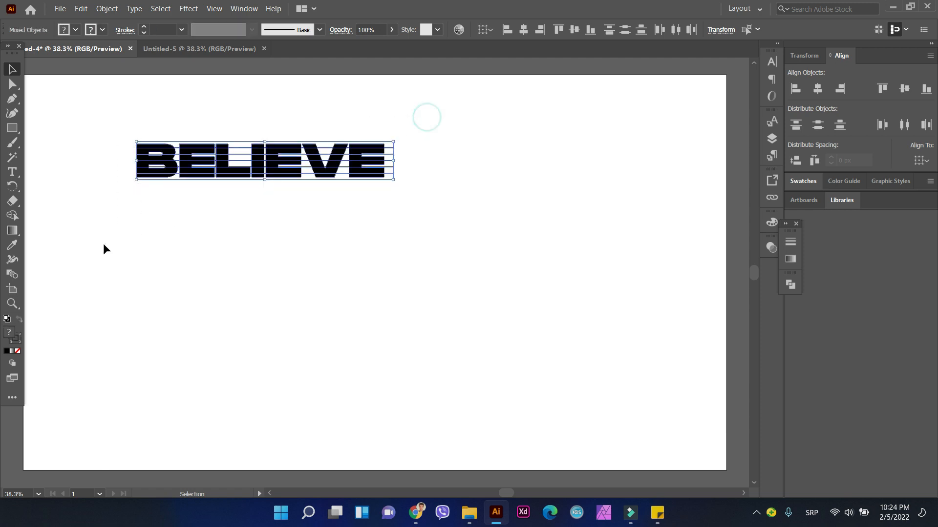
{"action": "left_click", "coordinate": [524, 31]}
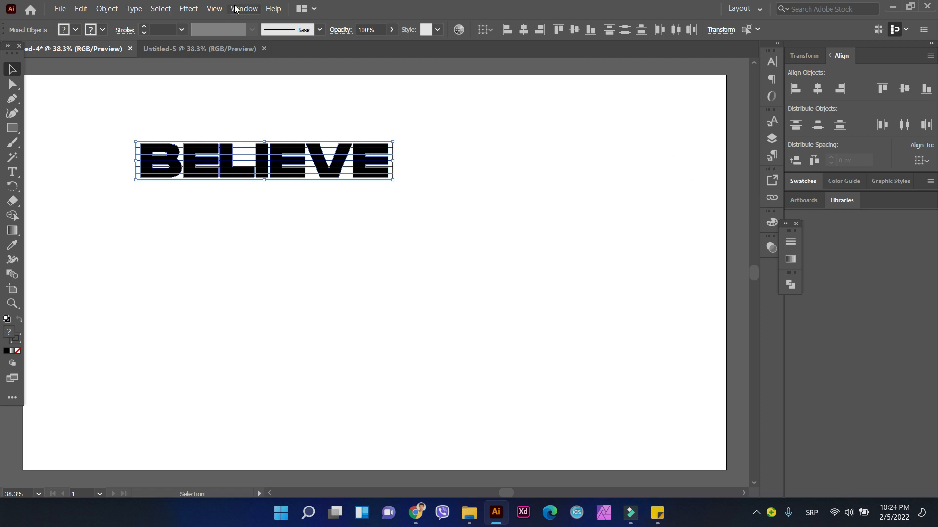
Step: Divide the word and the row grid into separate pieces with Pathfinder
{"action": "left_click", "coordinate": [216, 9]}
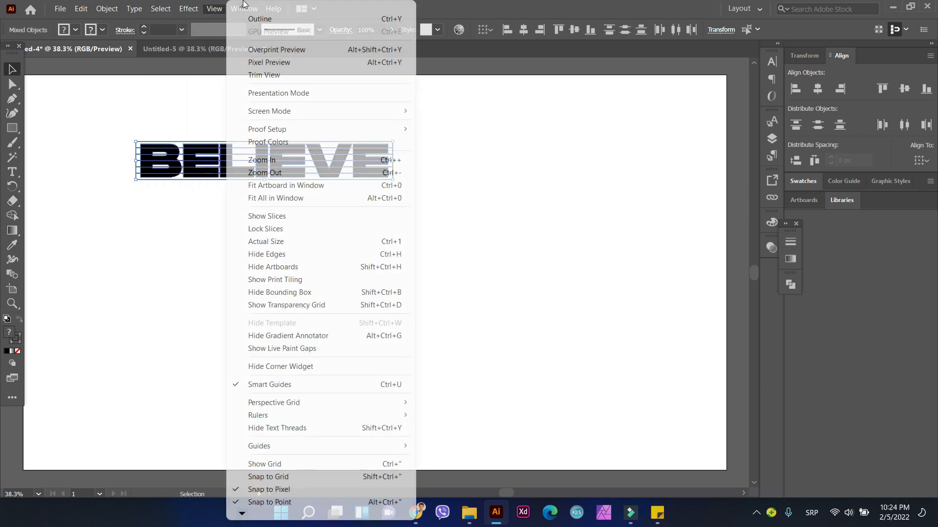
{"action": "left_click", "coordinate": [256, 9]}
{"action": "left_click", "coordinate": [257, 9]}
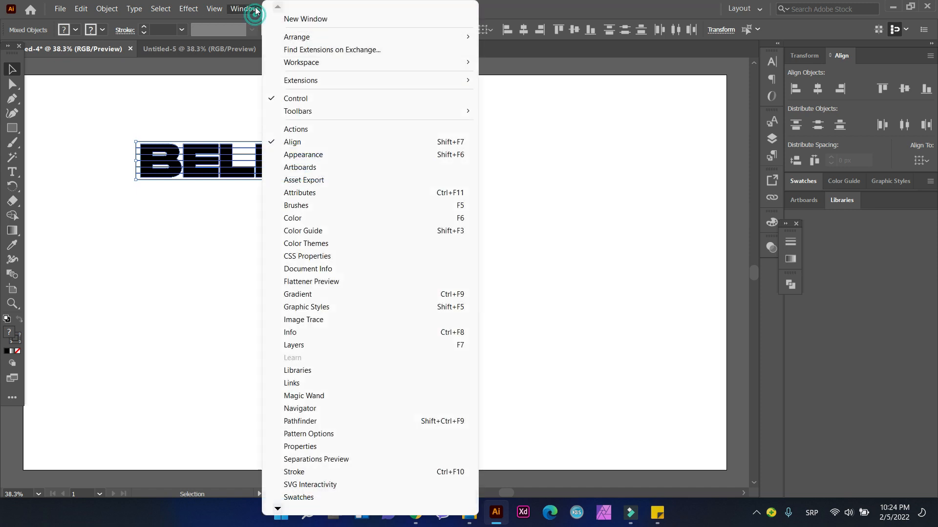
{"action": "left_click", "coordinate": [351, 421]}
{"action": "left_click", "coordinate": [648, 344]}
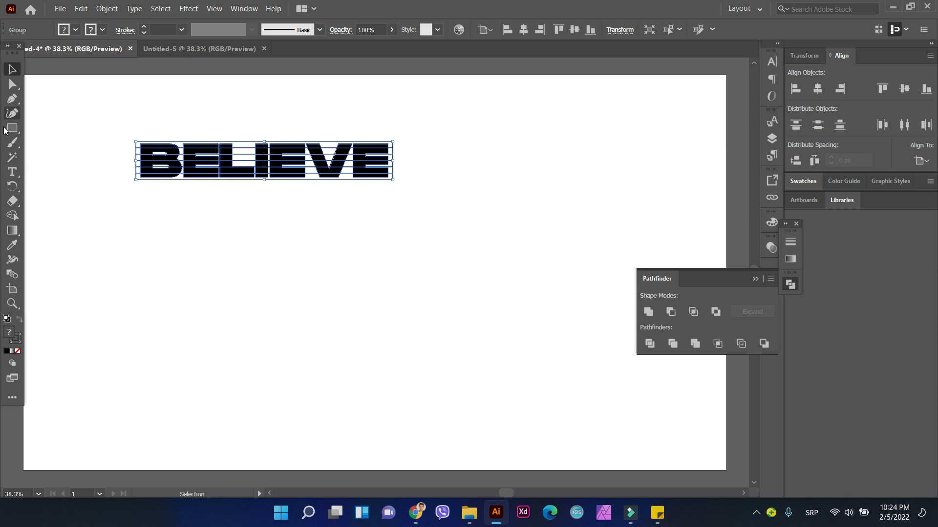
Step: Select all unfilled pieces around the letters with the Magic Wand and delete them
{"action": "left_click", "coordinate": [12, 157]}
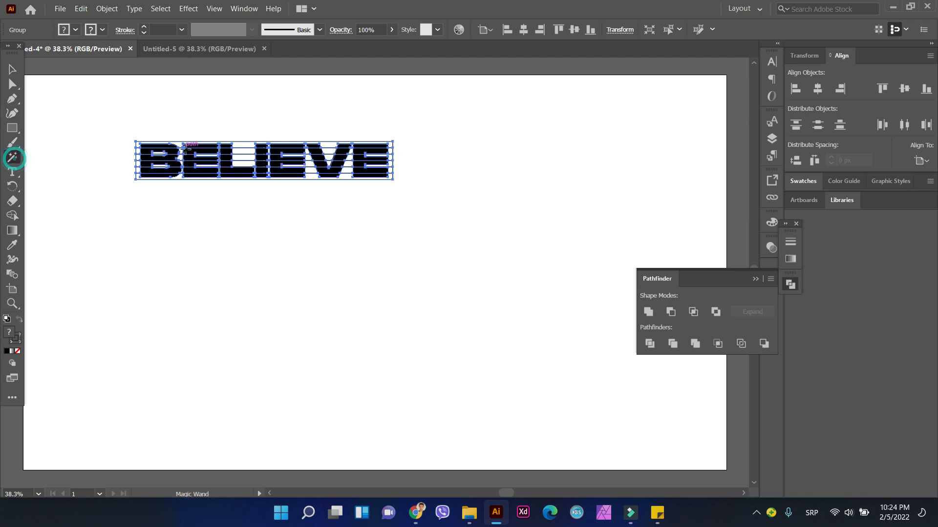
{"action": "left_click", "coordinate": [244, 149]}
{"action": "left_click", "coordinate": [246, 146]}
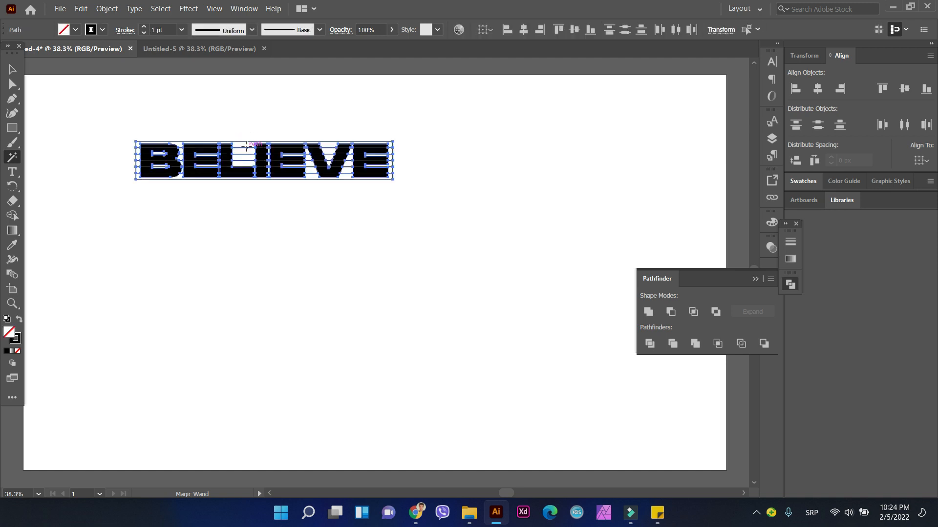
{"action": "left_click", "coordinate": [247, 147]}
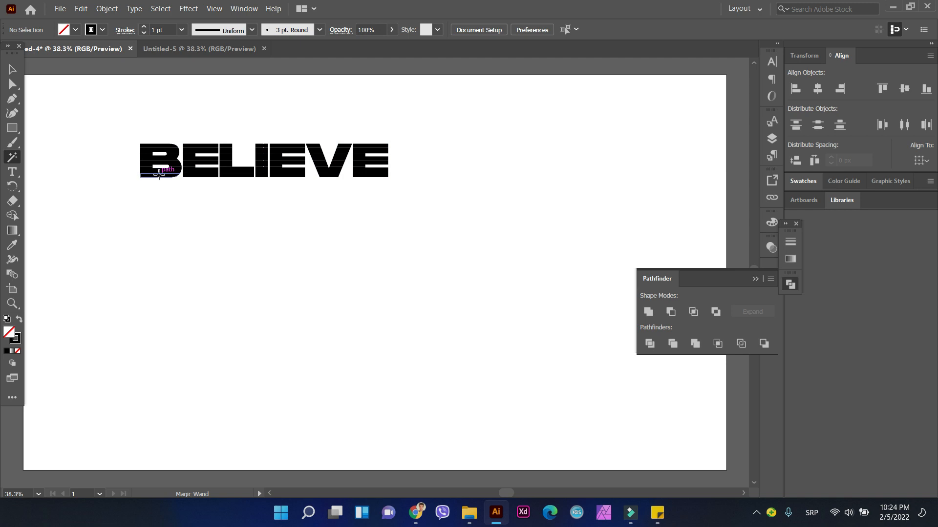
Step: Copy and paste the sliced BELIEVE group, and place a duplicate of it directly beneath the original
{"action": "left_click", "coordinate": [12, 69]}
{"action": "left_click_drag", "start_coordinate": [100, 130], "coordinate": [413, 176]}
{"action": "key", "text": "a"}
{"action": "key", "text": "ctrl+v"}
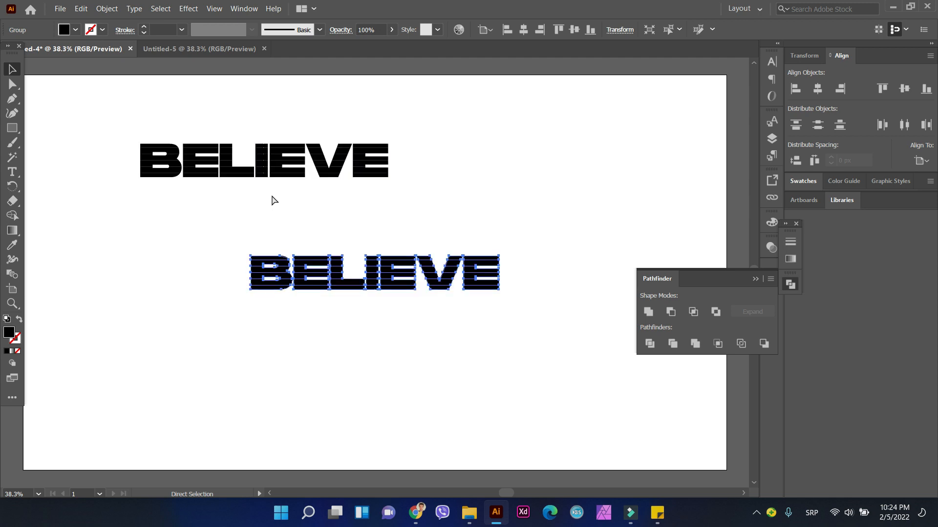
{"action": "key", "text": "v"}
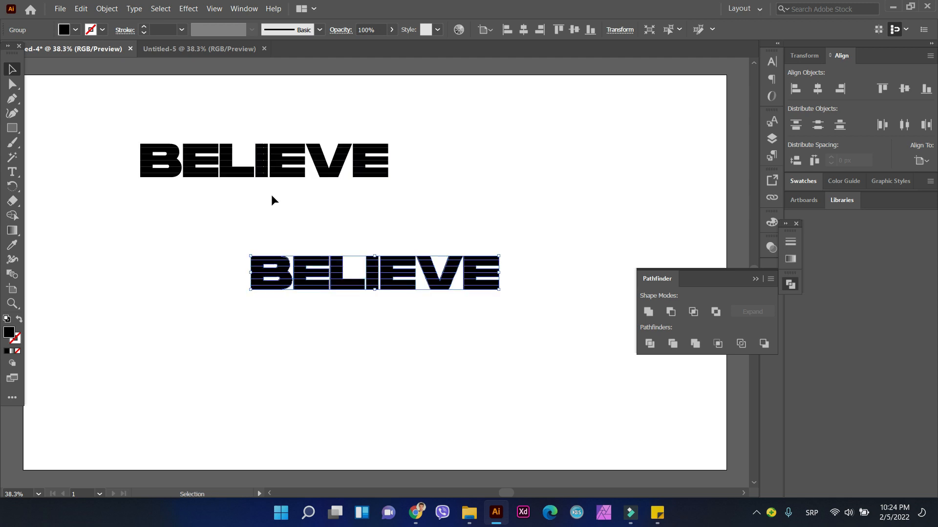
{"action": "left_click_drag", "start_coordinate": [313, 281], "coordinate": [202, 207]}
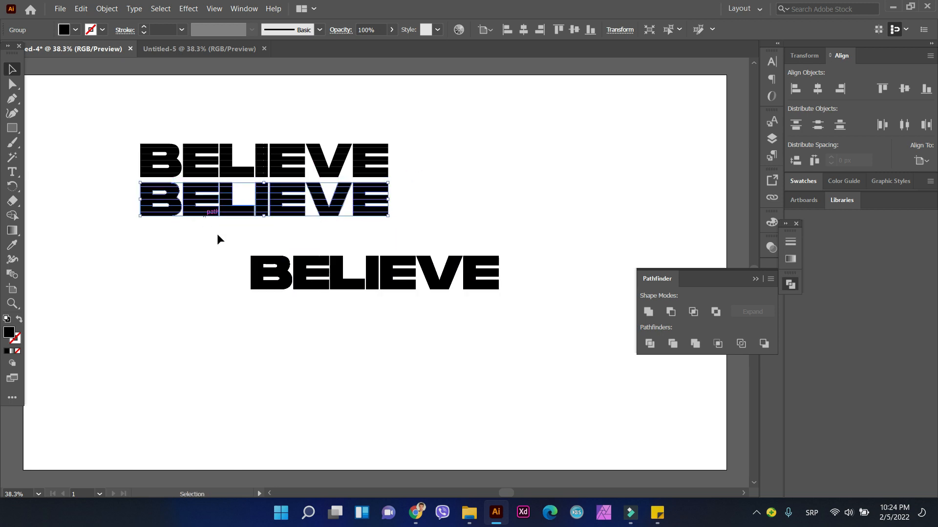
Step: Duplicate the sliced word further down to make a stack of six rows, and delete the leftover pasted copy
{"action": "left_click_drag", "start_coordinate": [295, 278], "coordinate": [189, 281]}
{"action": "left_click_drag", "start_coordinate": [301, 273], "coordinate": [281, 364]}
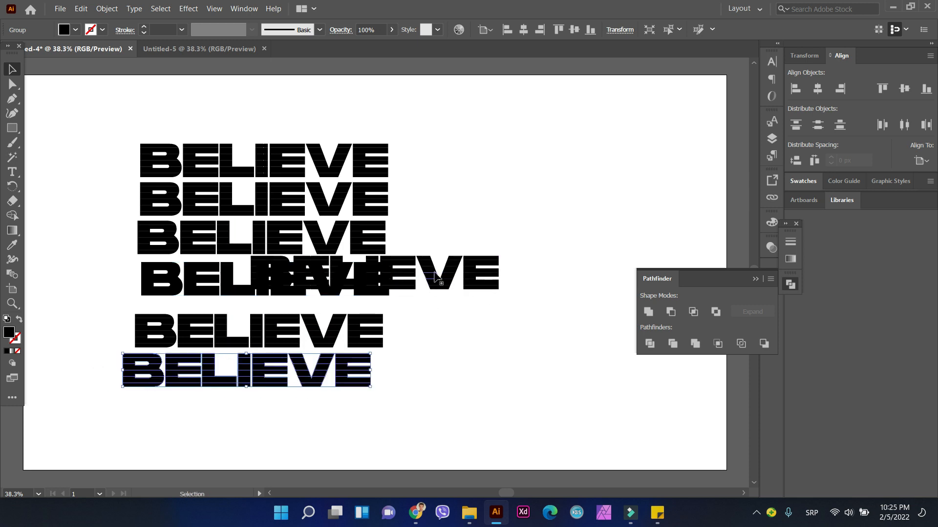
{"action": "left_click_drag", "start_coordinate": [412, 266], "coordinate": [597, 172]}
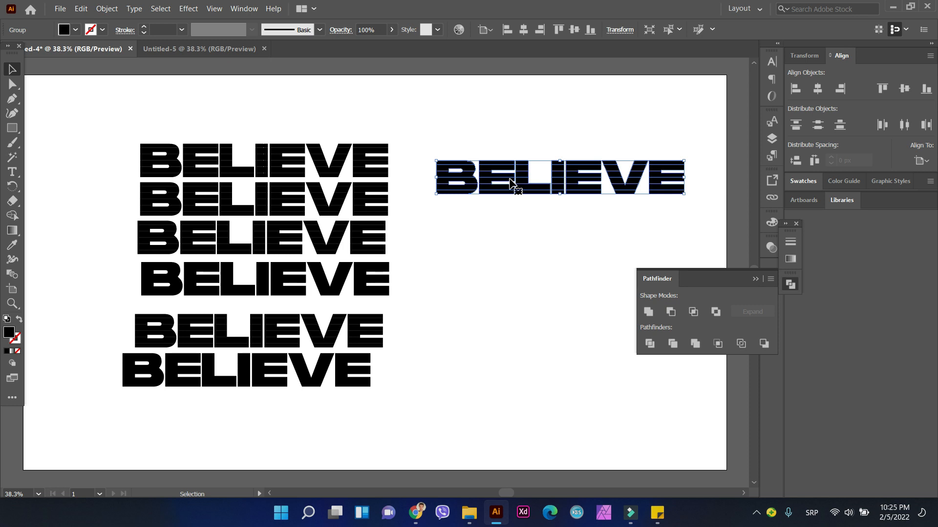
{"action": "key", "text": "Delete"}
Step: Align all six BELIEVE rows on their horizontal centers and distribute the vertical spacing between them evenly
{"action": "left_click_drag", "start_coordinate": [110, 145], "coordinate": [389, 351]}
{"action": "left_click", "coordinate": [72, 171]}
{"action": "left_click_drag", "start_coordinate": [124, 148], "coordinate": [302, 394]}
{"action": "left_click", "coordinate": [522, 30]}
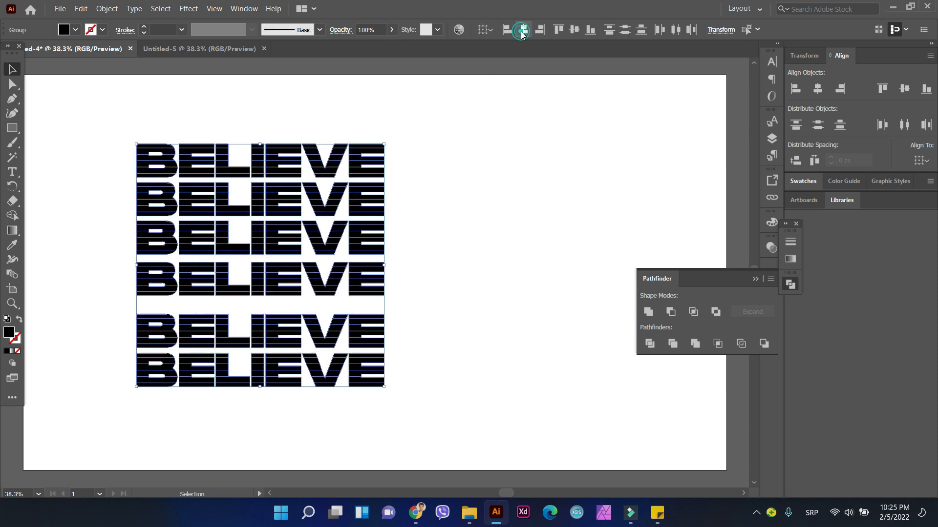
{"action": "left_click", "coordinate": [796, 162]}
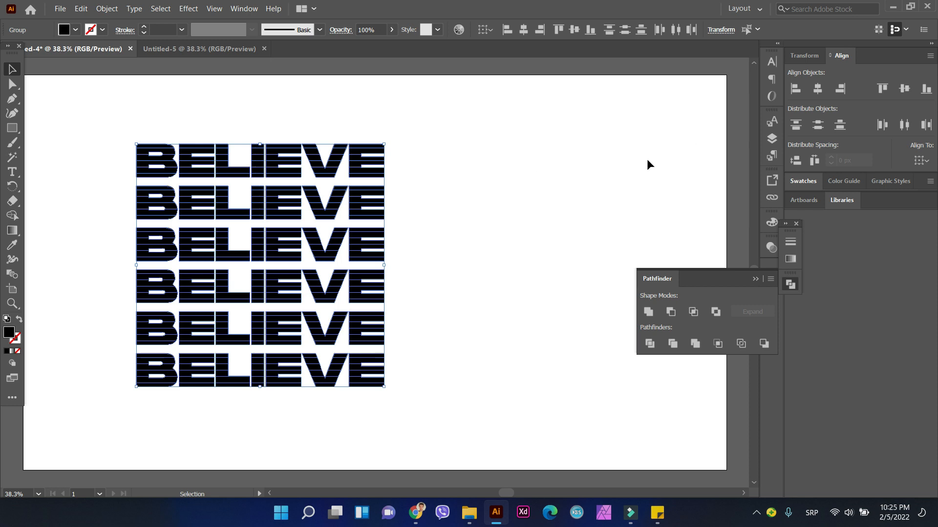
Step: Switch the document to Outline view so the strip paths of the BELIEVE rows are shown
{"action": "left_click", "coordinate": [116, 270]}
{"action": "left_click_drag", "start_coordinate": [101, 326], "coordinate": [415, 339]}
{"action": "left_click_drag", "start_coordinate": [151, 335], "coordinate": [151, 332]}
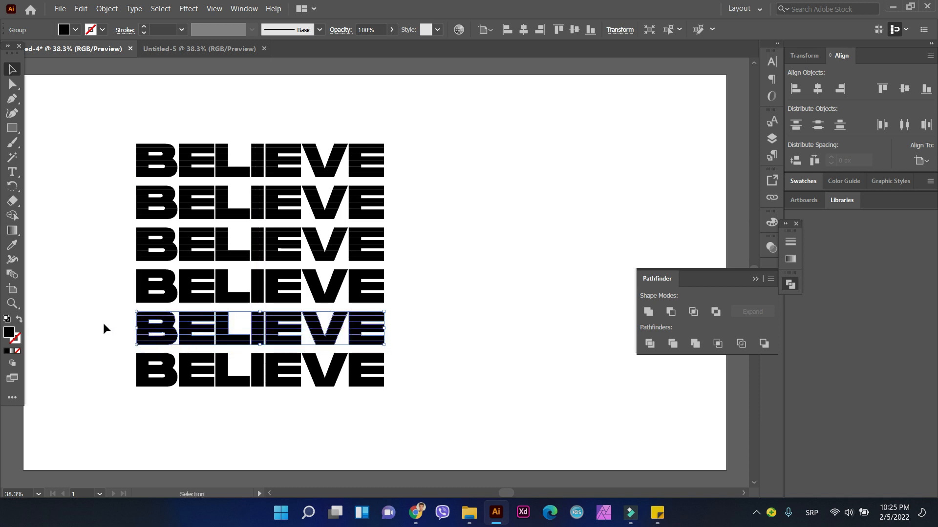
{"action": "key", "text": "ctrl+equal"}
{"action": "key", "text": "ctrl+equal"}
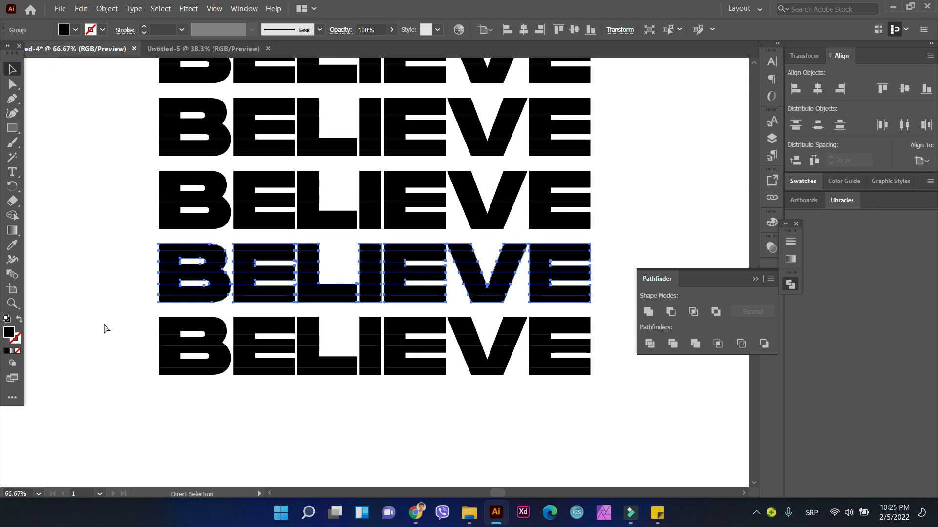
{"action": "scroll", "coordinate": [132, 268], "scroll_direction": "up", "scroll_amount": 5}
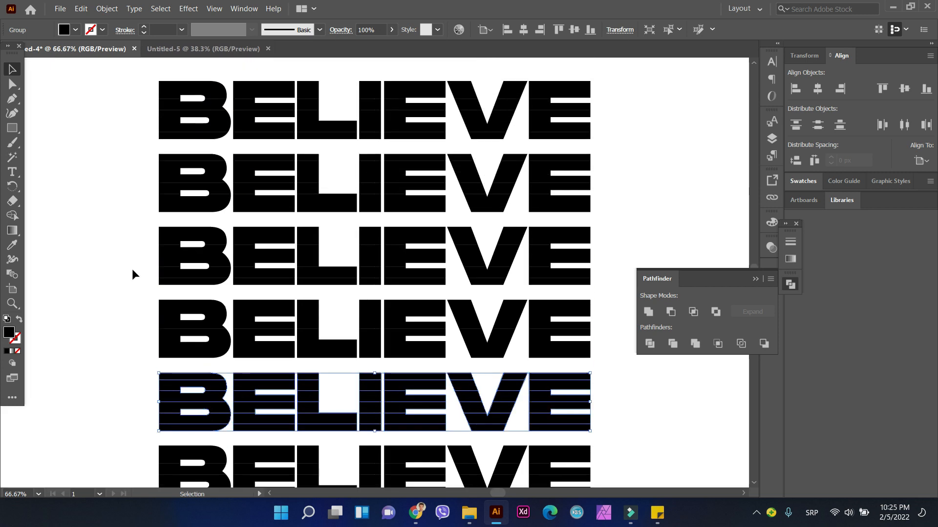
{"action": "scroll", "coordinate": [125, 249], "scroll_direction": "up", "scroll_amount": 2}
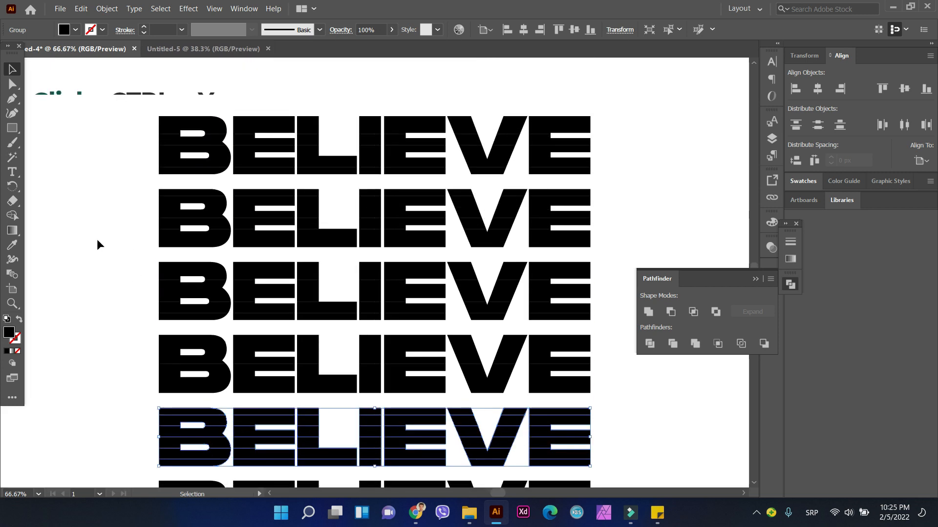
{"action": "left_click", "coordinate": [108, 145]}
{"action": "key", "text": "ctrl+y"}
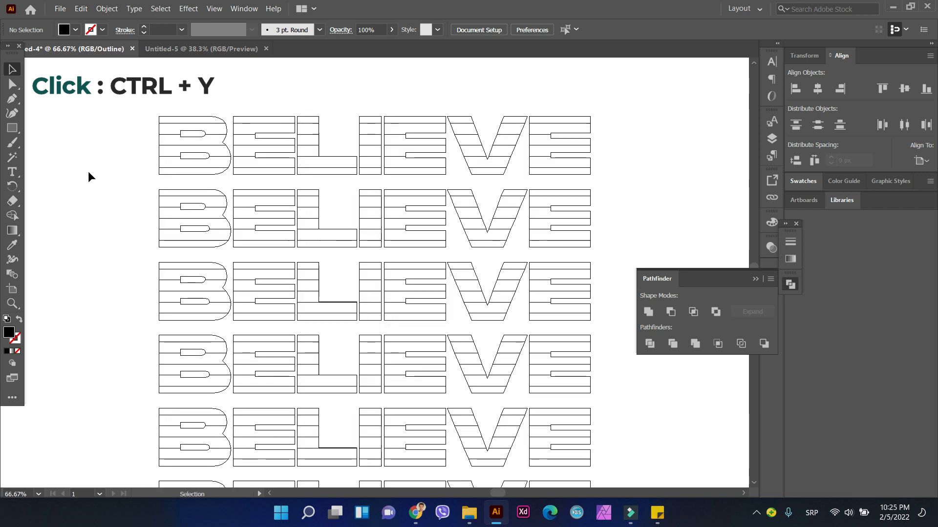
{"action": "scroll", "coordinate": [88, 176], "scroll_direction": "down", "scroll_amount": 1}
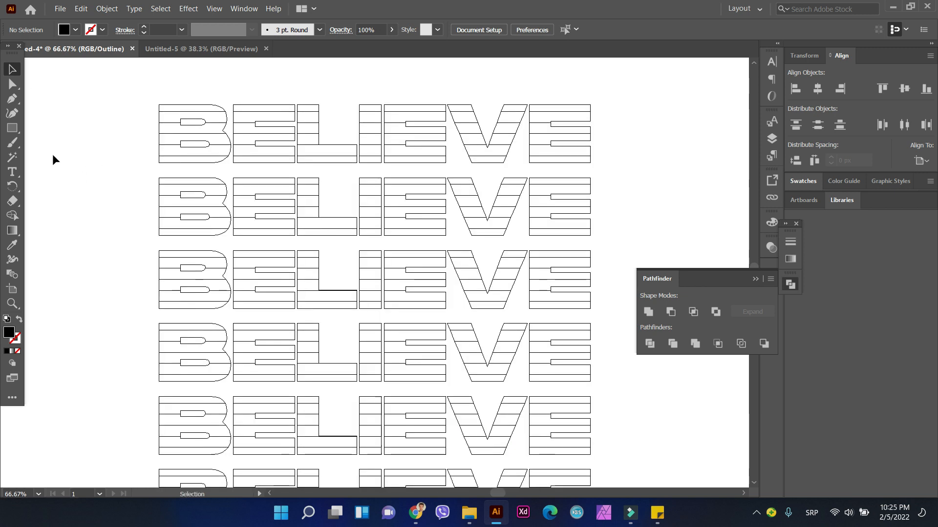
{"action": "left_click", "coordinate": [147, 129]}
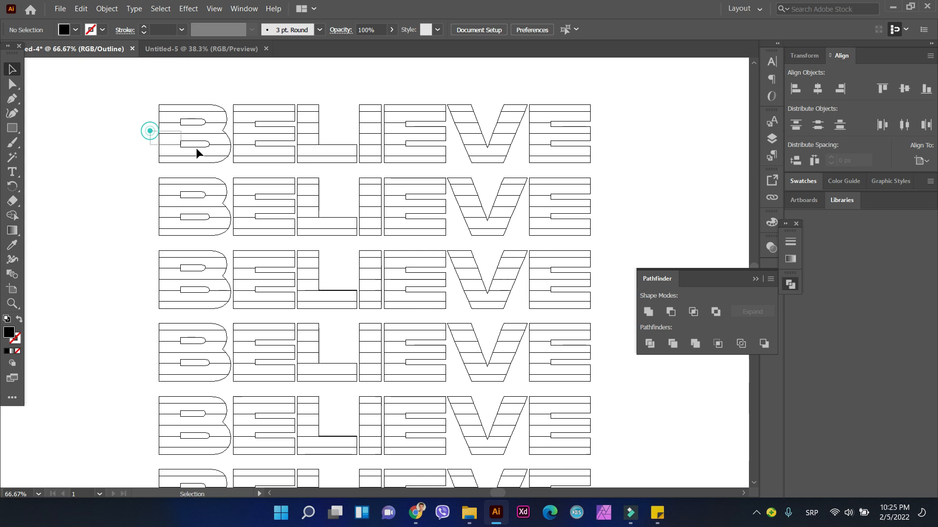
Step: Ungroup all six BELIEVE rows into individual strip pieces, handling the lower five rows first and the top row separately
{"action": "left_click_drag", "start_coordinate": [116, 110], "coordinate": [596, 447]}
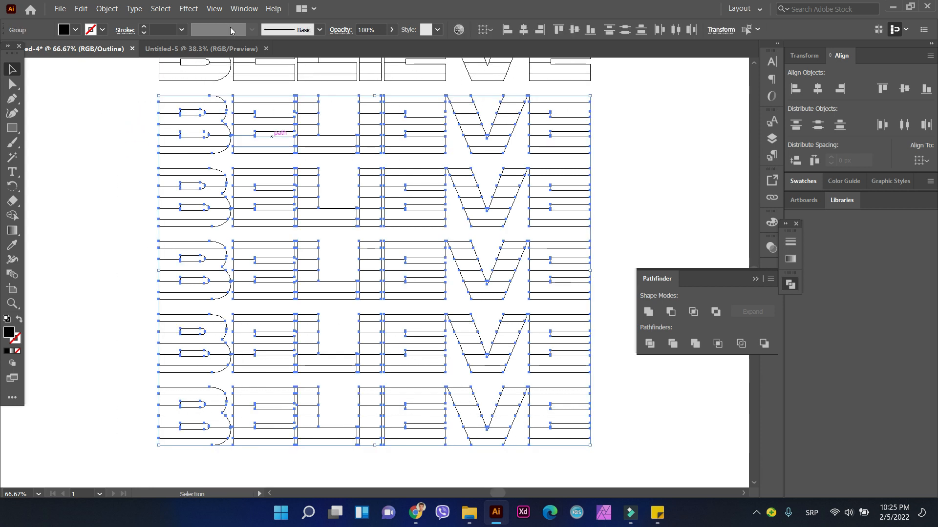
{"action": "left_click", "coordinate": [107, 9]}
{"action": "left_click", "coordinate": [121, 66]}
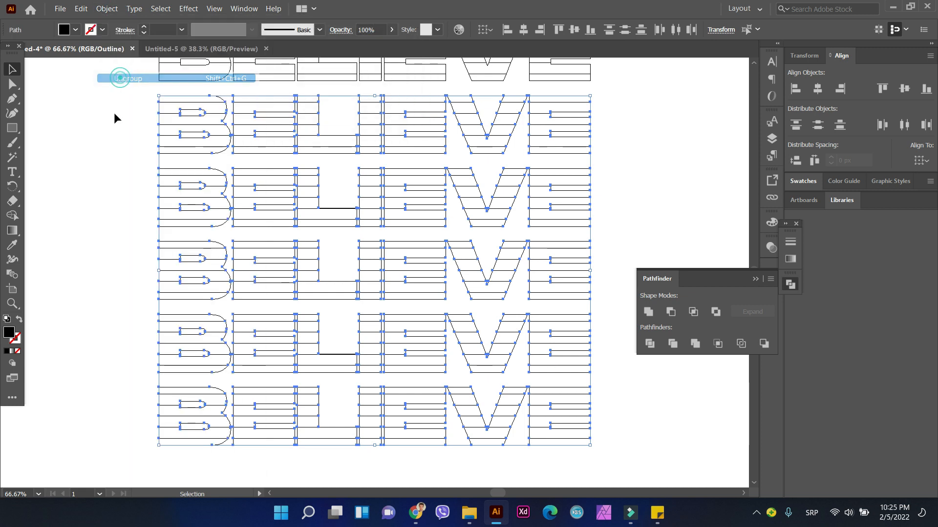
{"action": "scroll", "coordinate": [116, 147], "scroll_direction": "up", "scroll_amount": 5}
{"action": "left_click", "coordinate": [115, 193]}
{"action": "left_click_drag", "start_coordinate": [120, 142], "coordinate": [512, 195]}
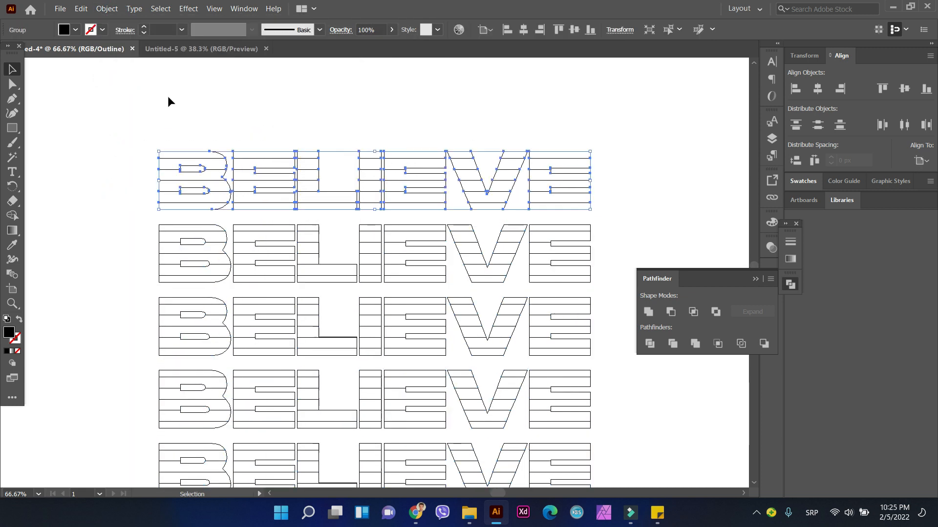
{"action": "left_click", "coordinate": [106, 8]}
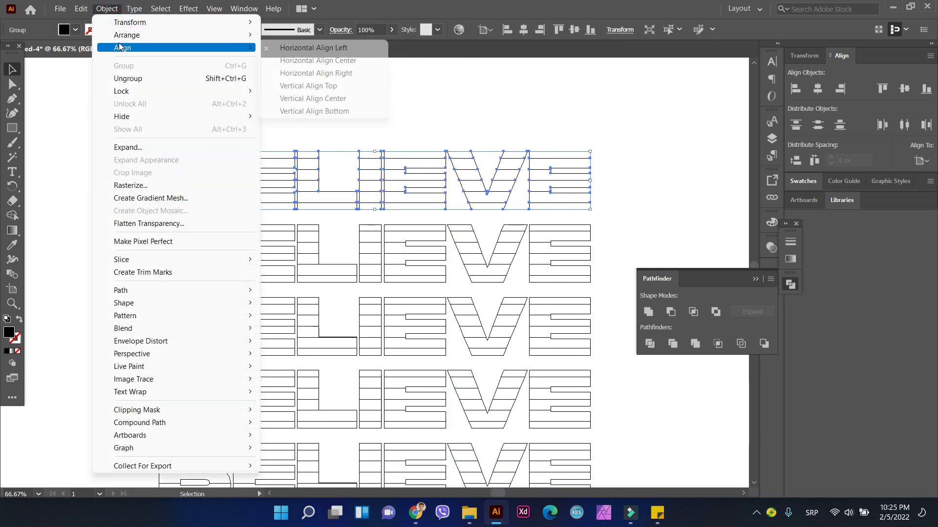
{"action": "left_click", "coordinate": [121, 76]}
{"action": "left_click", "coordinate": [143, 155]}
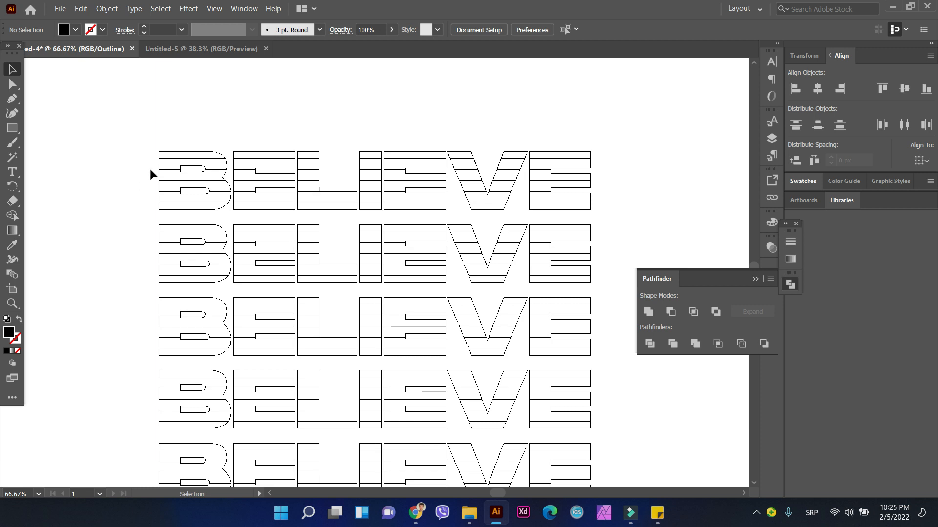
Step: Delete the lower strips of the first three rows, keeping the upper two, three and four strips respectively
{"action": "left_click_drag", "start_coordinate": [153, 173], "coordinate": [607, 207]}
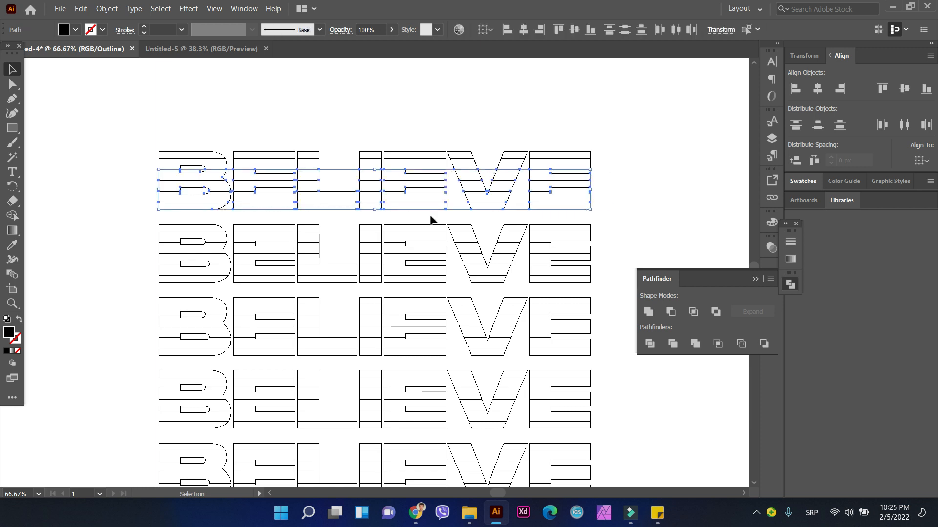
{"action": "key", "text": "Delete"}
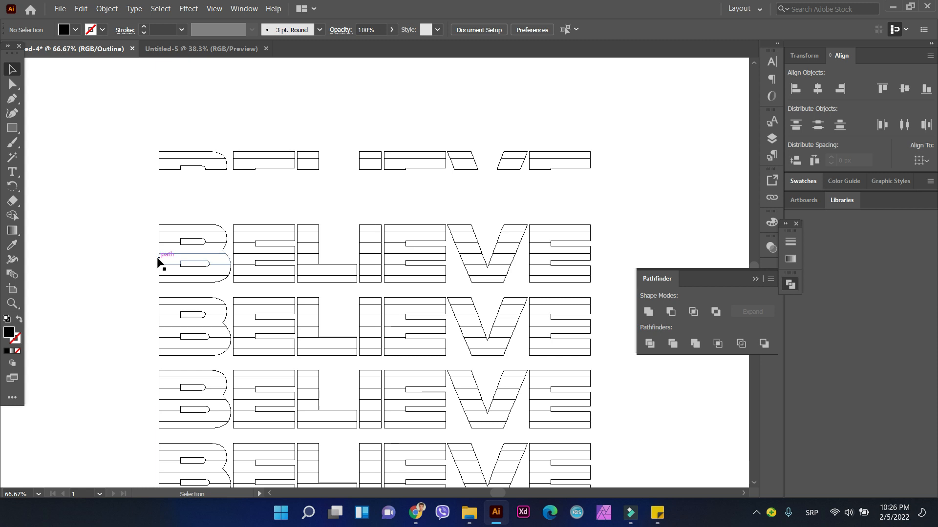
{"action": "left_click_drag", "start_coordinate": [174, 270], "coordinate": [610, 279]}
{"action": "key", "text": "Delete"}
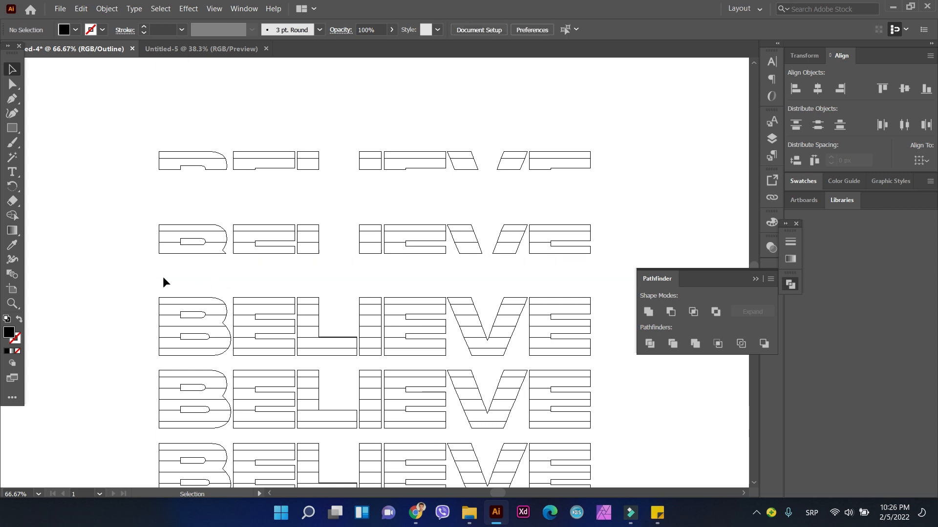
{"action": "scroll", "coordinate": [163, 277], "scroll_direction": "down", "scroll_amount": 2}
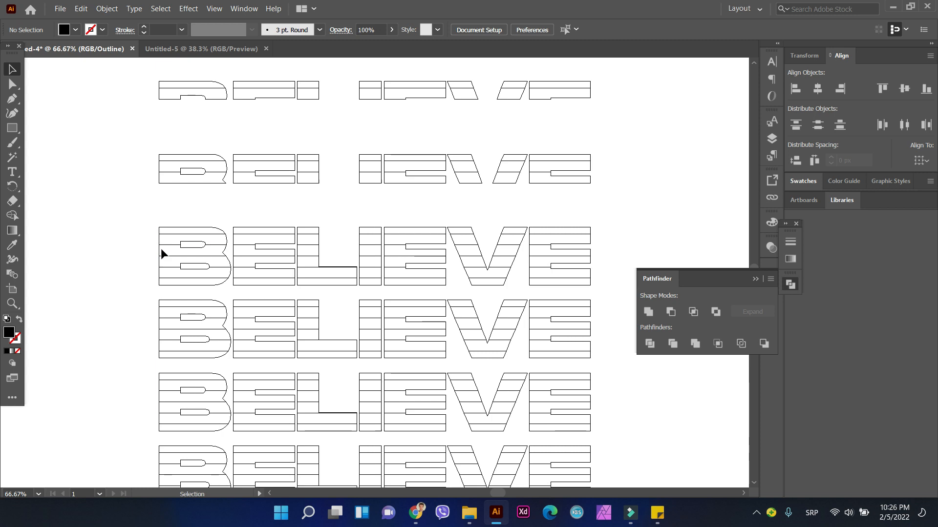
{"action": "left_click_drag", "start_coordinate": [153, 273], "coordinate": [599, 288]}
{"action": "key", "text": "Delete"}
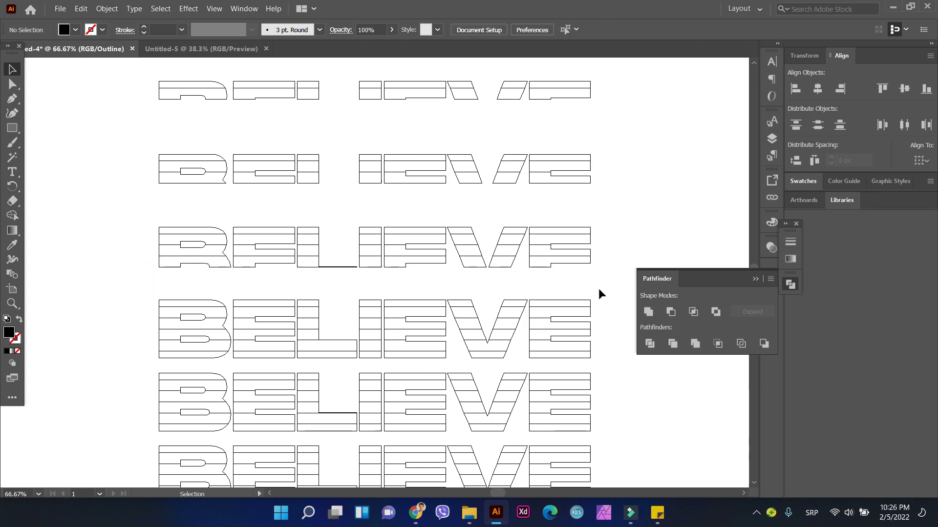
Step: Delete the whole fourth BELIEVE row, including its lower strips and the leftover piece of the L
{"action": "scroll", "coordinate": [151, 277], "scroll_direction": "down", "scroll_amount": 3}
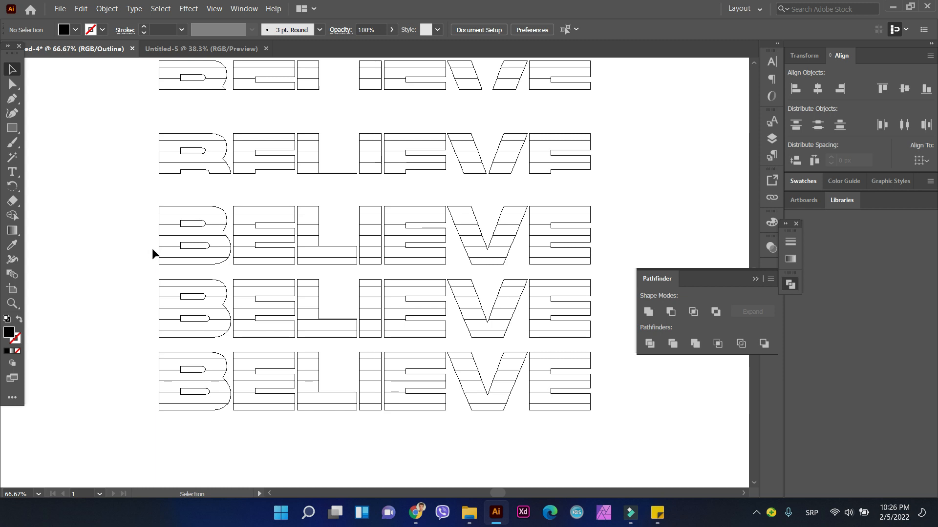
{"action": "left_click_drag", "start_coordinate": [152, 250], "coordinate": [608, 259]}
{"action": "left_click_drag", "start_coordinate": [151, 256], "coordinate": [596, 252]}
{"action": "key", "text": "Delete"}
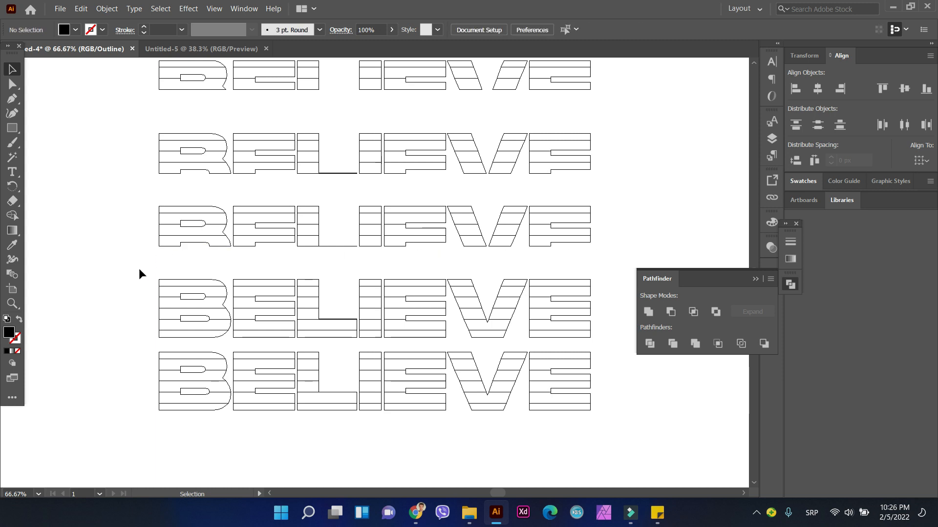
{"action": "left_click", "coordinate": [338, 246]}
{"action": "key", "text": "Delete"}
{"action": "left_click", "coordinate": [81, 8]}
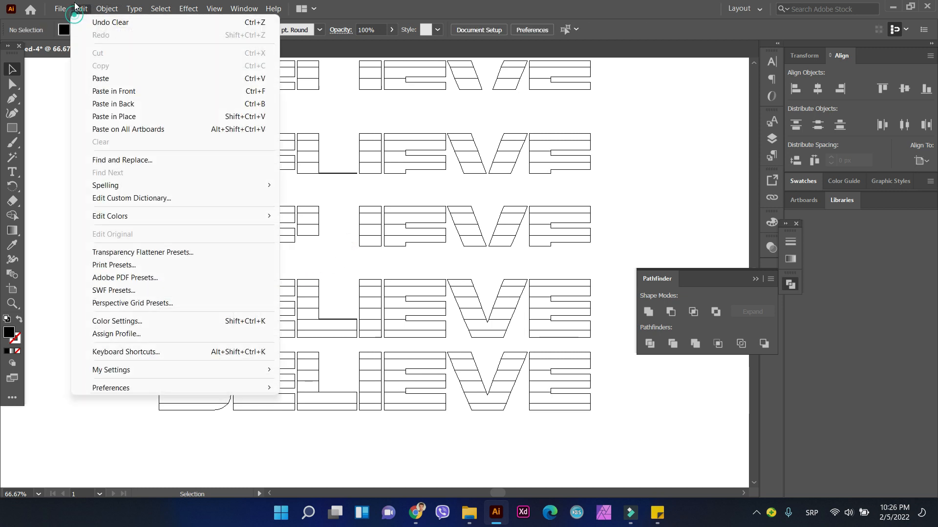
{"action": "left_click", "coordinate": [56, 113]}
{"action": "left_click_drag", "start_coordinate": [125, 208], "coordinate": [627, 254]}
{"action": "key", "text": "Delete"}
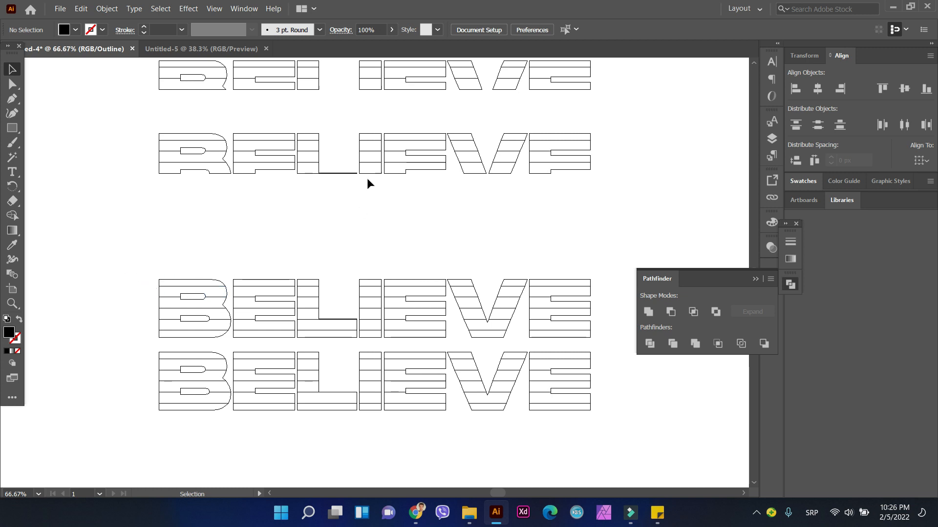
Step: Try deleting the thin L piece at the base of the third row, and undo the deletion
{"action": "left_click", "coordinate": [349, 173]}
{"action": "key", "text": "Delete"}
{"action": "left_click", "coordinate": [81, 8]}
{"action": "left_click", "coordinate": [111, 22]}
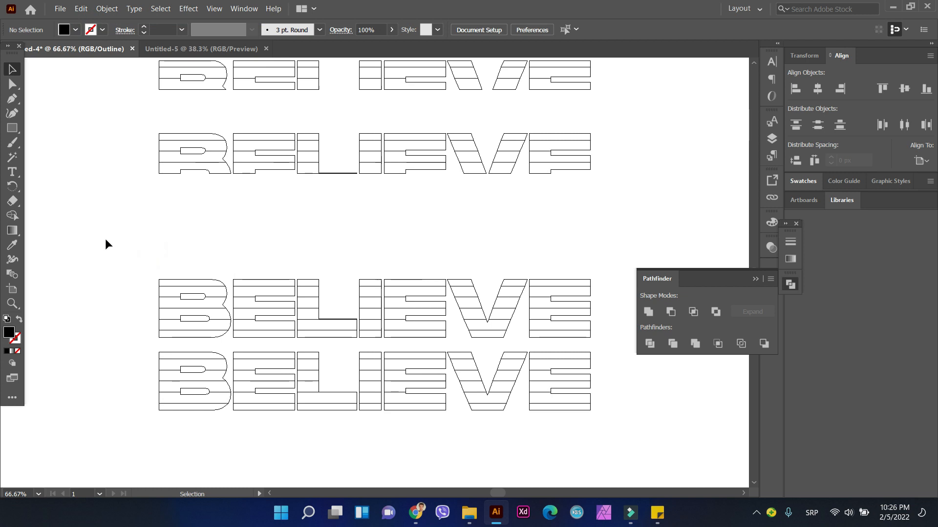
Step: Delete the whole fifth BELIEVE row and leave the complete bottom row in place
{"action": "left_click_drag", "start_coordinate": [125, 271], "coordinate": [557, 335]}
{"action": "key", "text": "Delete"}
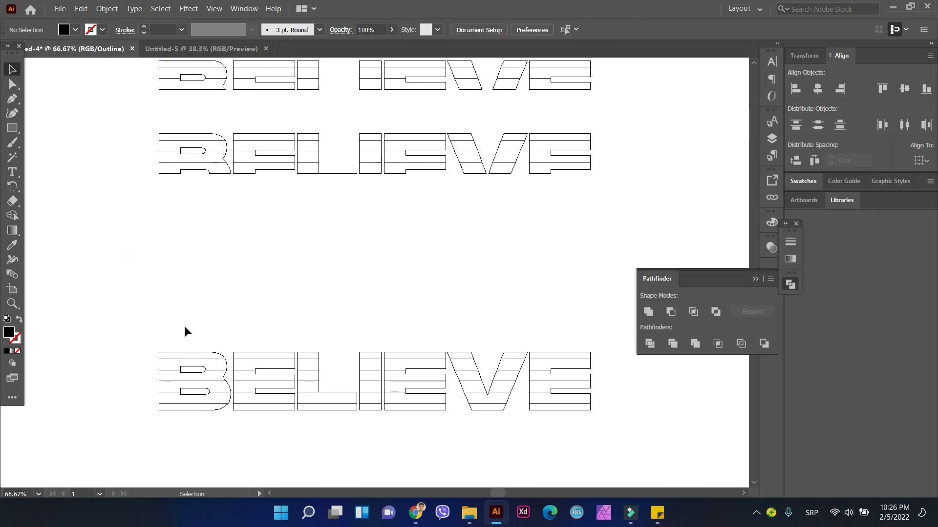
{"action": "left_click_drag", "start_coordinate": [159, 315], "coordinate": [626, 429]}
{"action": "left_click", "coordinate": [141, 231]}
Step: Move the three trimmed rows down together so the third row sits just above the complete bottom row
{"action": "scroll", "coordinate": [141, 229], "scroll_direction": "up", "scroll_amount": 4}
{"action": "left_click_drag", "start_coordinate": [131, 148], "coordinate": [664, 340]}
{"action": "scroll", "coordinate": [235, 266], "scroll_direction": "down", "scroll_amount": 4}
{"action": "left_click_drag", "start_coordinate": [239, 218], "coordinate": [230, 304]}
{"action": "scroll", "coordinate": [126, 169], "scroll_direction": "up", "scroll_amount": 2}
{"action": "left_click_drag", "start_coordinate": [133, 79], "coordinate": [413, 278]}
{"action": "left_click_drag", "start_coordinate": [244, 240], "coordinate": [245, 420]}
{"action": "scroll", "coordinate": [92, 355], "scroll_direction": "up", "scroll_amount": 3}
{"action": "left_click", "coordinate": [95, 354]}
{"action": "scroll", "coordinate": [98, 352], "scroll_direction": "down", "scroll_amount": 3}
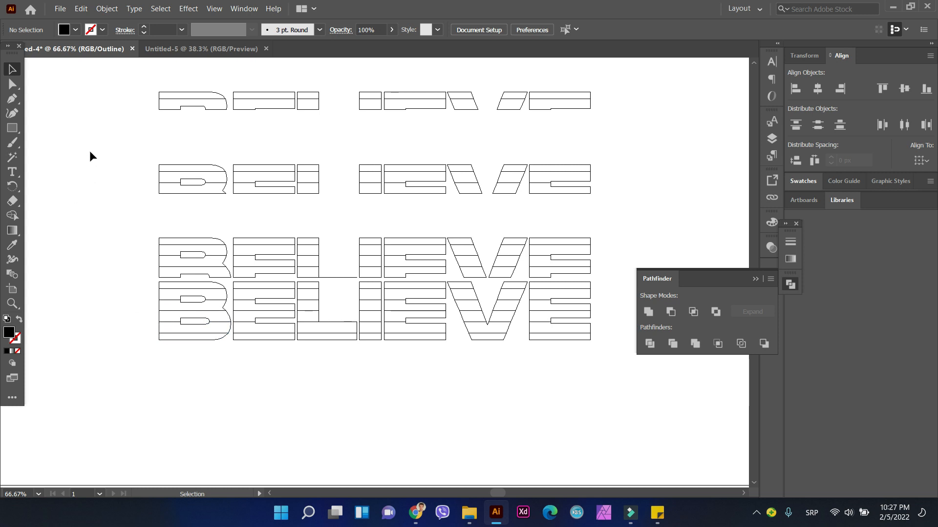
{"action": "double_click", "coordinate": [339, 275]}
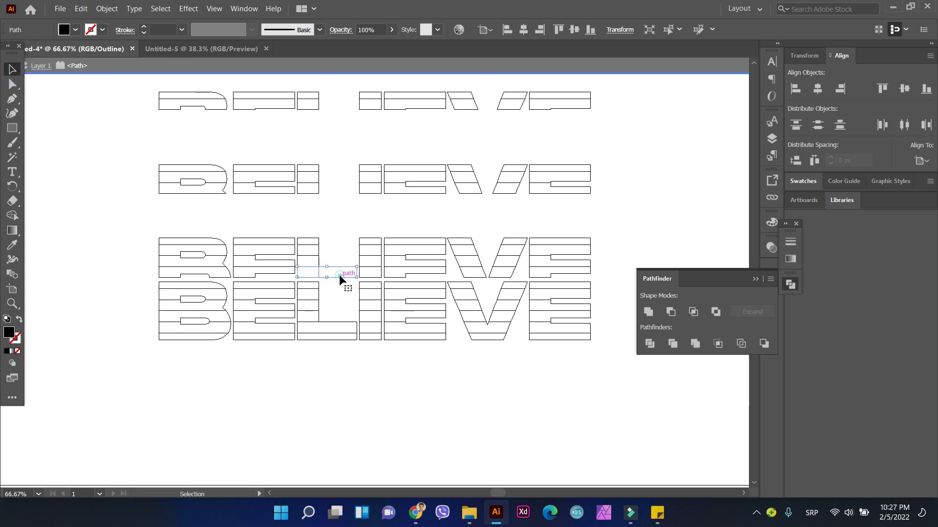
{"action": "left_click", "coordinate": [92, 236]}
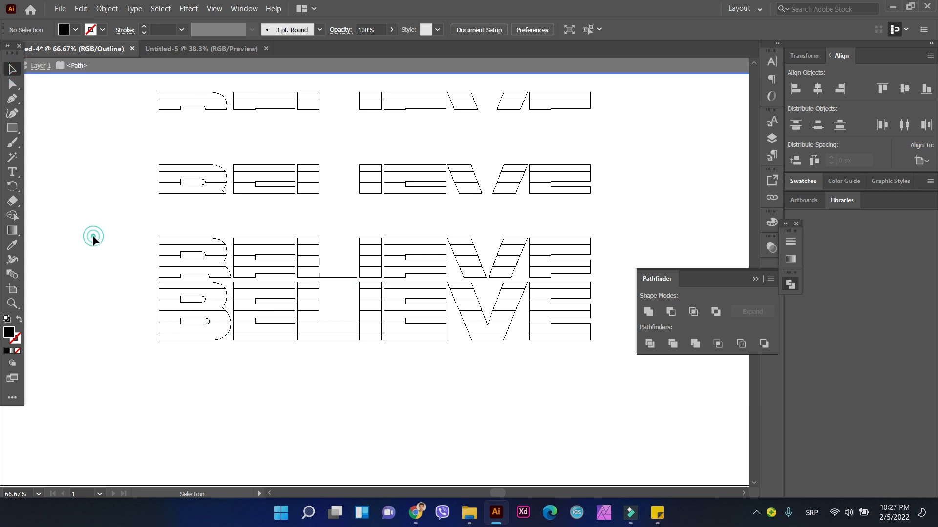
{"action": "scroll", "coordinate": [105, 197], "scroll_direction": "up", "scroll_amount": 1}
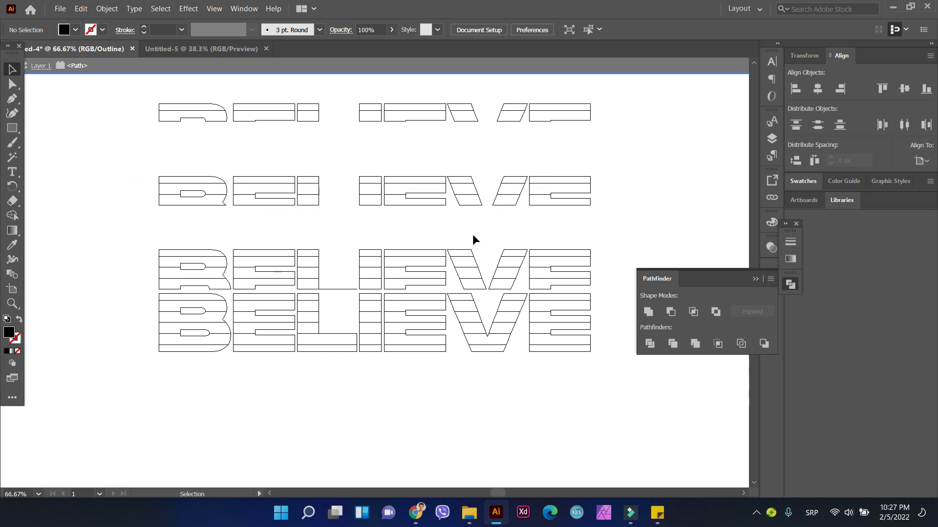
{"action": "left_click_drag", "start_coordinate": [109, 156], "coordinate": [579, 207]}
{"action": "left_click_drag", "start_coordinate": [129, 167], "coordinate": [628, 237]}
{"action": "double_click", "coordinate": [141, 183]}
Step: Move the second row down to just above the third, and the top row down to just above the second
{"action": "left_click_drag", "start_coordinate": [127, 171], "coordinate": [637, 211]}
{"action": "left_click_drag", "start_coordinate": [274, 197], "coordinate": [290, 233]}
{"action": "left_click_drag", "start_coordinate": [132, 107], "coordinate": [607, 140]}
{"action": "left_click_drag", "start_coordinate": [357, 117], "coordinate": [357, 210]}
Step: Group the strips of the top row, and group the strips of the second row separately
{"action": "left_click", "coordinate": [106, 8]}
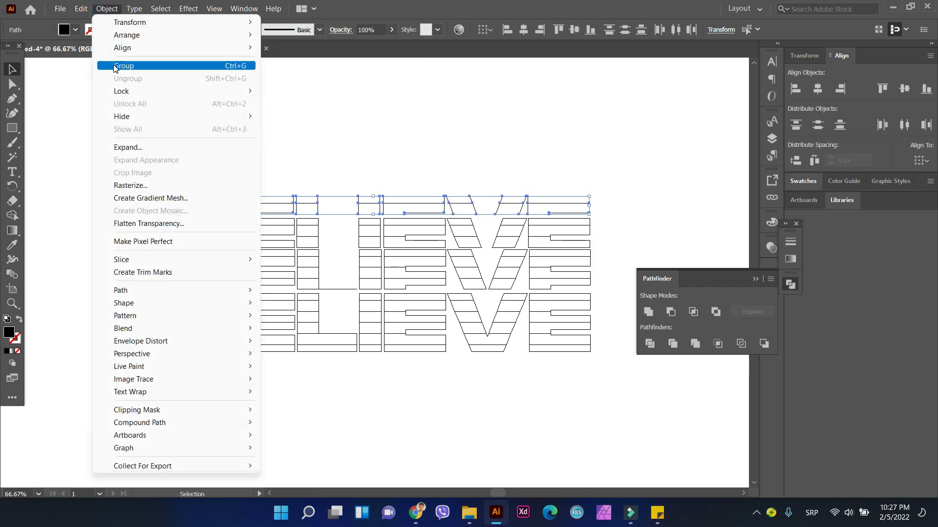
{"action": "left_click", "coordinate": [116, 66]}
{"action": "left_click_drag", "start_coordinate": [124, 225], "coordinate": [589, 247]}
{"action": "left_click", "coordinate": [106, 8]}
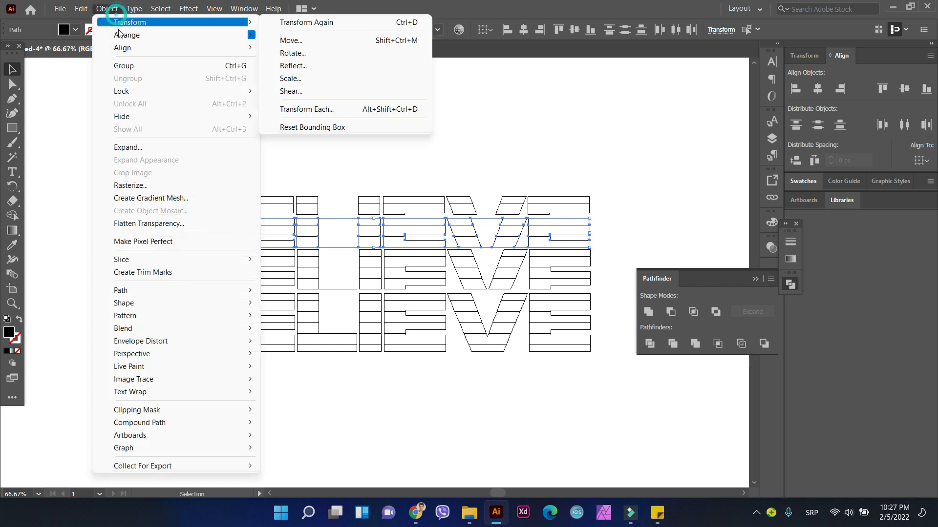
{"action": "left_click", "coordinate": [121, 67]}
Step: Group the strips of the third row, and group the strips of the complete bottom row separately
{"action": "left_click", "coordinate": [131, 254]}
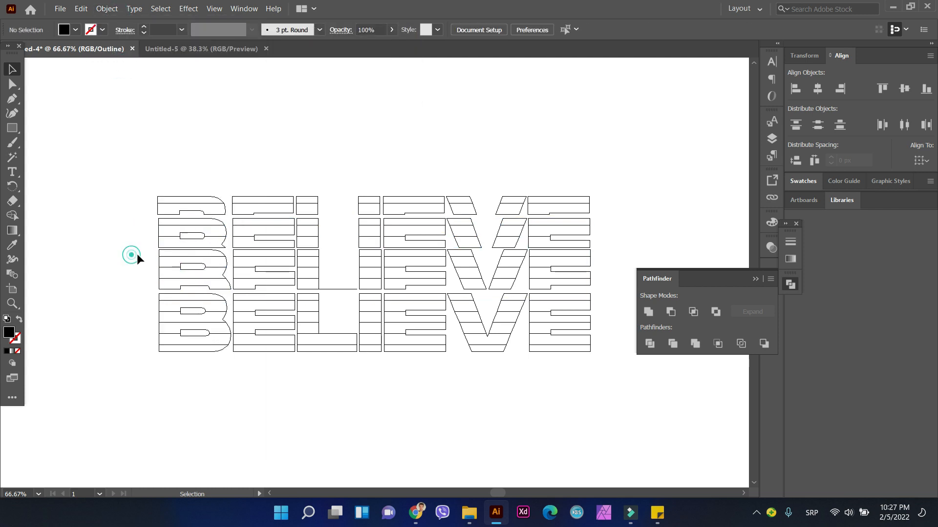
{"action": "left_click_drag", "start_coordinate": [152, 253], "coordinate": [593, 291]}
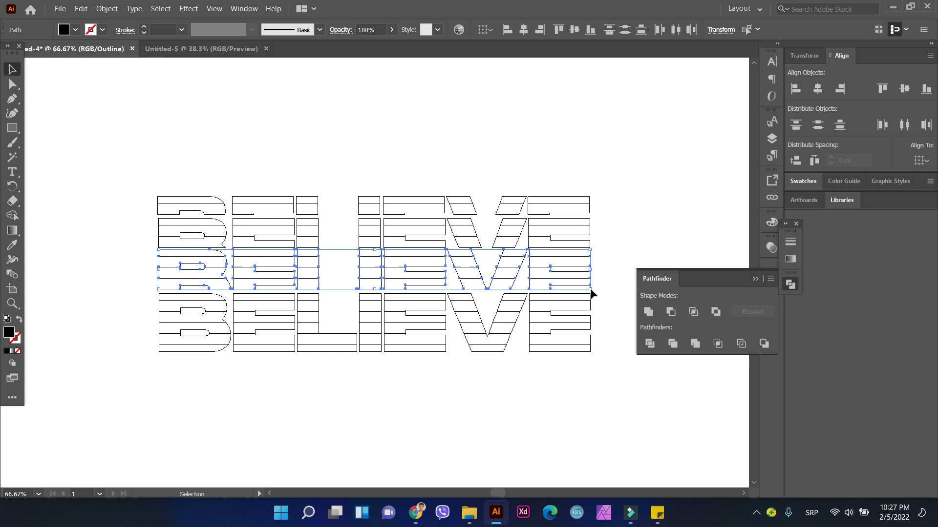
{"action": "left_click", "coordinate": [107, 8]}
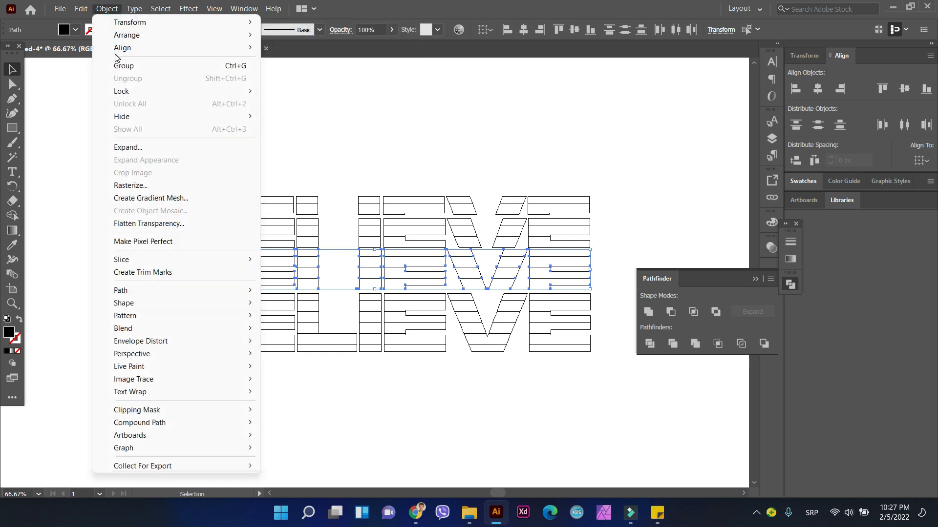
{"action": "left_click", "coordinate": [117, 65]}
{"action": "scroll", "coordinate": [116, 250], "scroll_direction": "down", "scroll_amount": 2}
{"action": "left_click_drag", "start_coordinate": [200, 295], "coordinate": [592, 356]}
{"action": "left_click", "coordinate": [107, 8]}
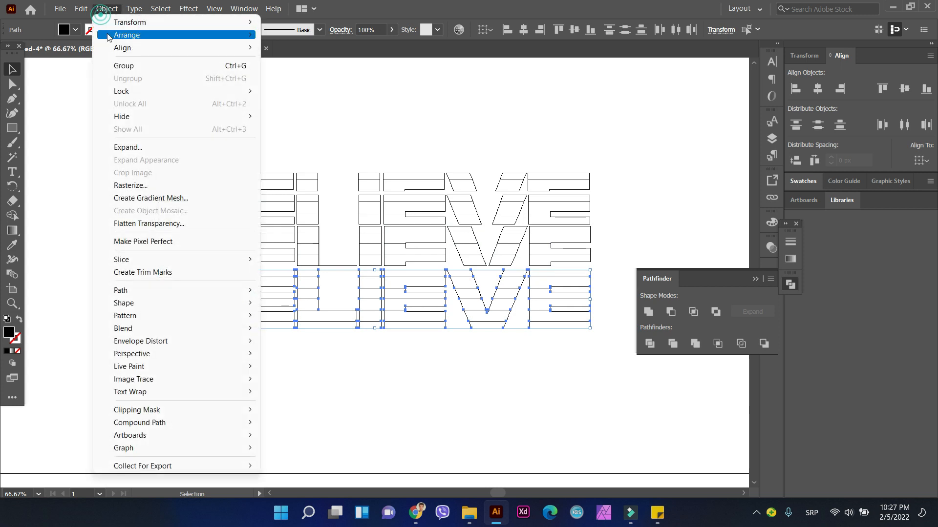
{"action": "left_click", "coordinate": [120, 66]}
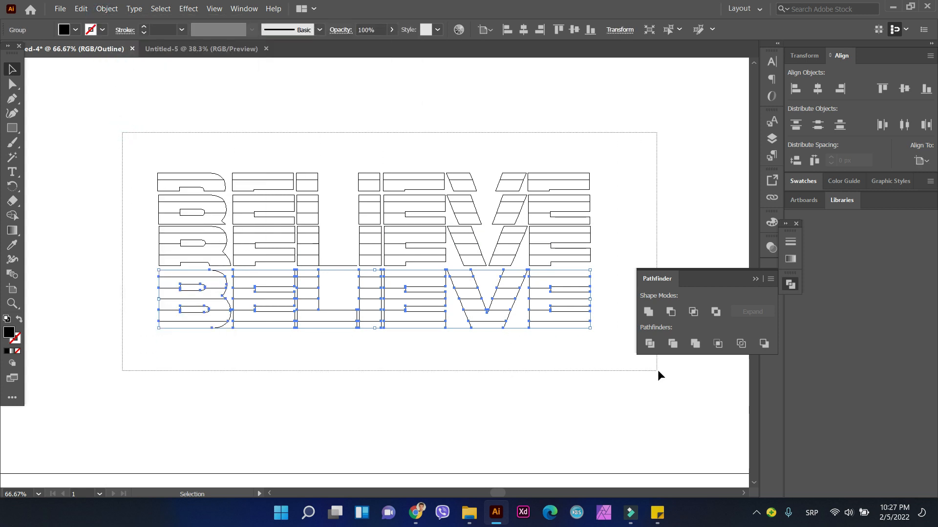
Step: Center the four BELIEVE rows horizontally on each other with even vertical spacing, and return to the filled preview
{"action": "left_click_drag", "start_coordinate": [659, 372], "coordinate": [658, 372]}
{"action": "left_click", "coordinate": [523, 30]}
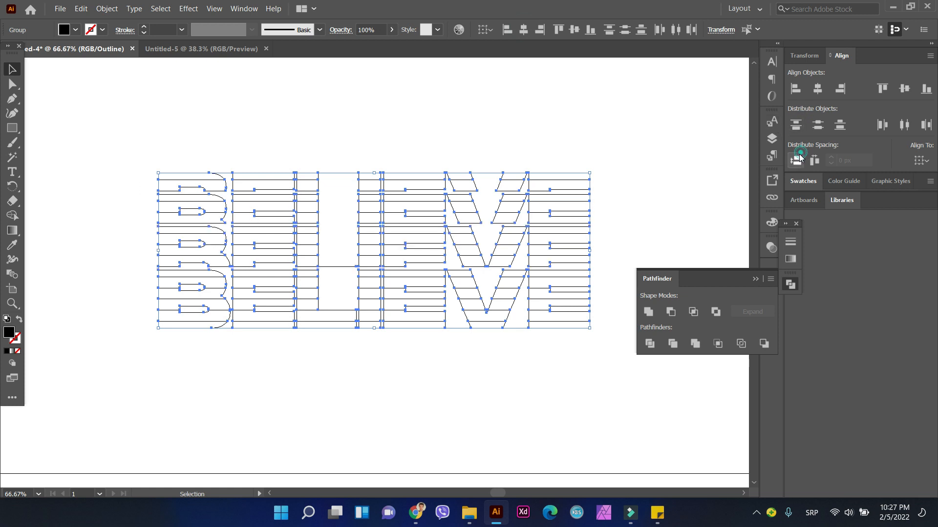
{"action": "left_click", "coordinate": [377, 105]}
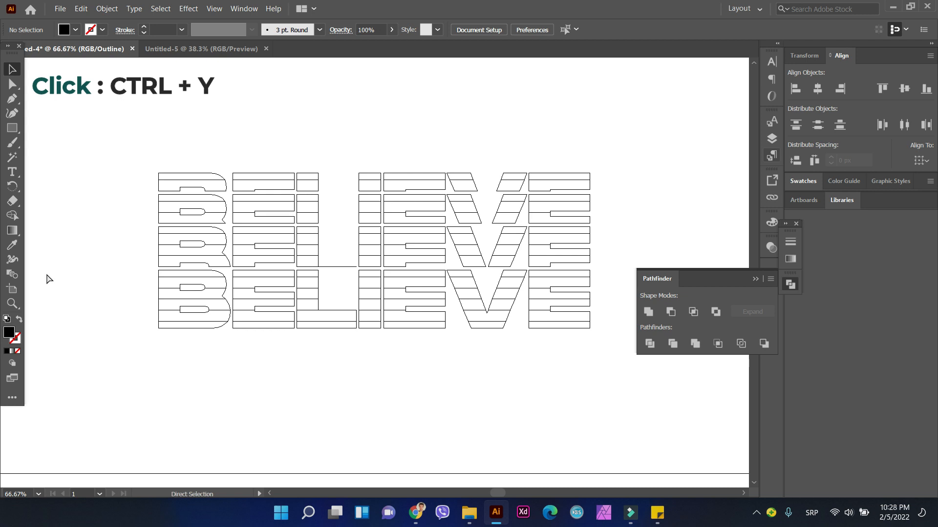
{"action": "key", "text": "ctrl+y"}
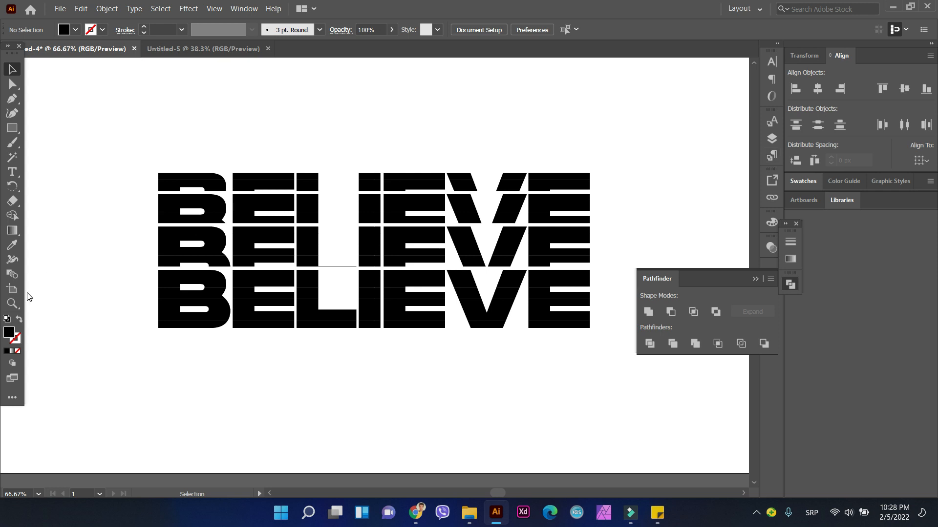
Step: Erase the stray thin line beside the L at the base of the third row
{"action": "left_click", "coordinate": [338, 266]}
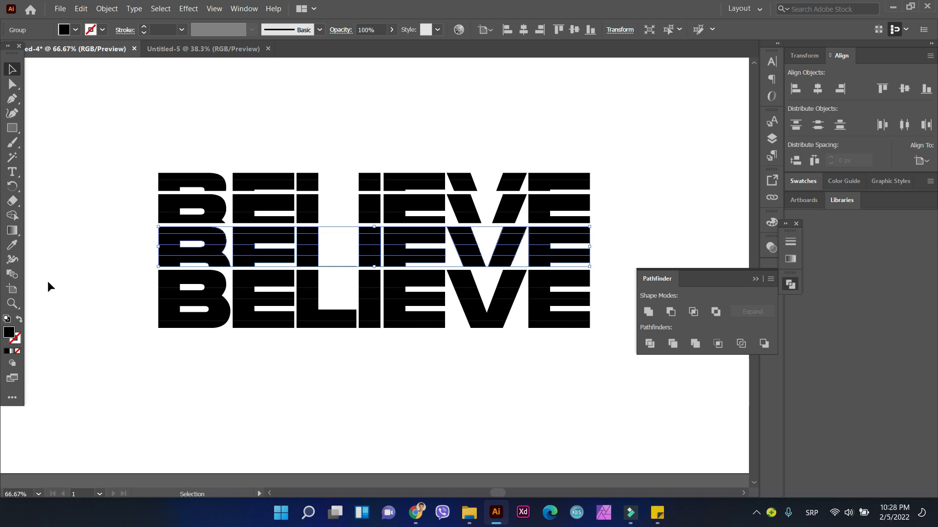
{"action": "left_click", "coordinate": [58, 244]}
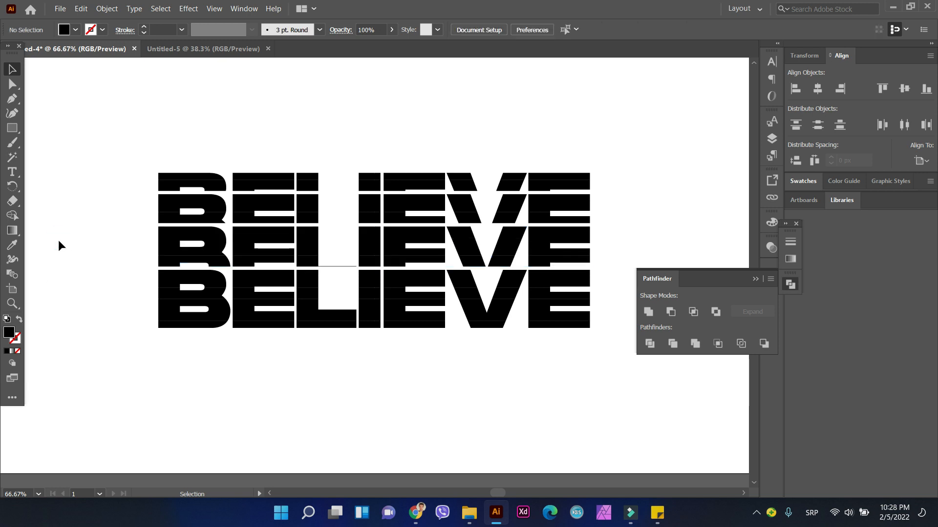
{"action": "left_click", "coordinate": [13, 201]}
{"action": "left_click", "coordinate": [333, 268]}
{"action": "left_click", "coordinate": [344, 268]}
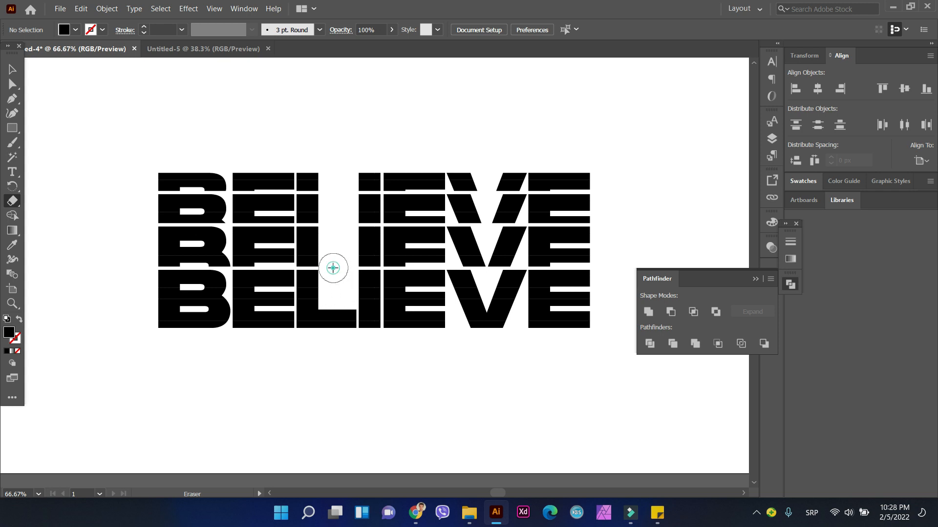
{"action": "left_click", "coordinate": [14, 67]}
{"action": "left_click", "coordinate": [137, 94]}
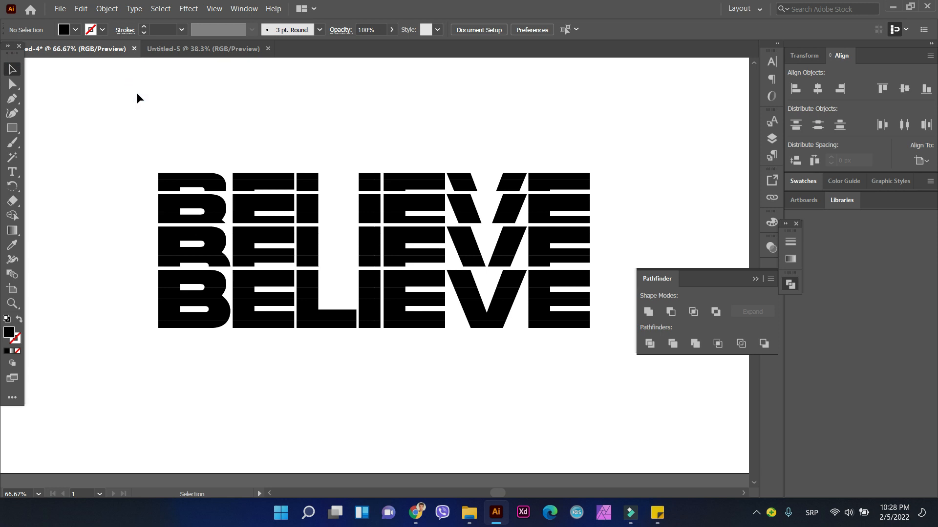
{"action": "key", "text": "ctrl+minus"}
{"action": "key", "text": "ctrl+minus"}
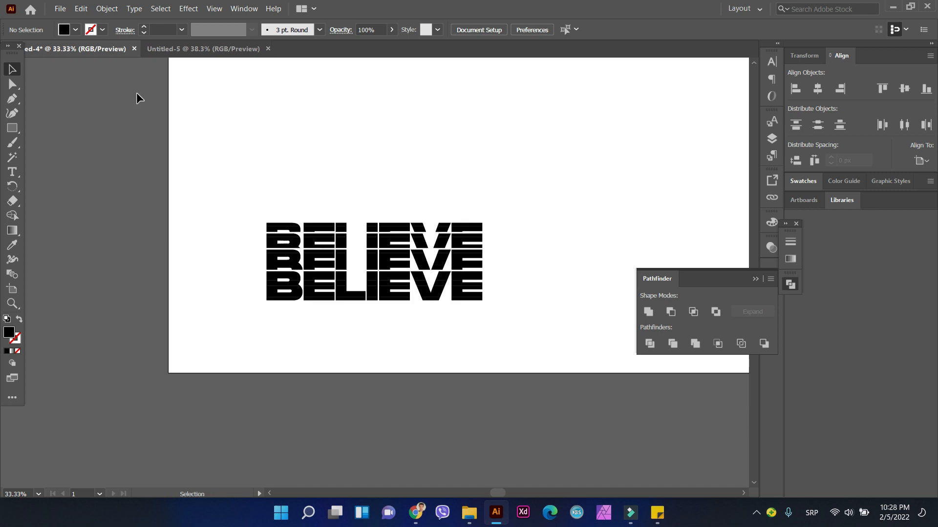
{"action": "key", "text": "ctrl+minus"}
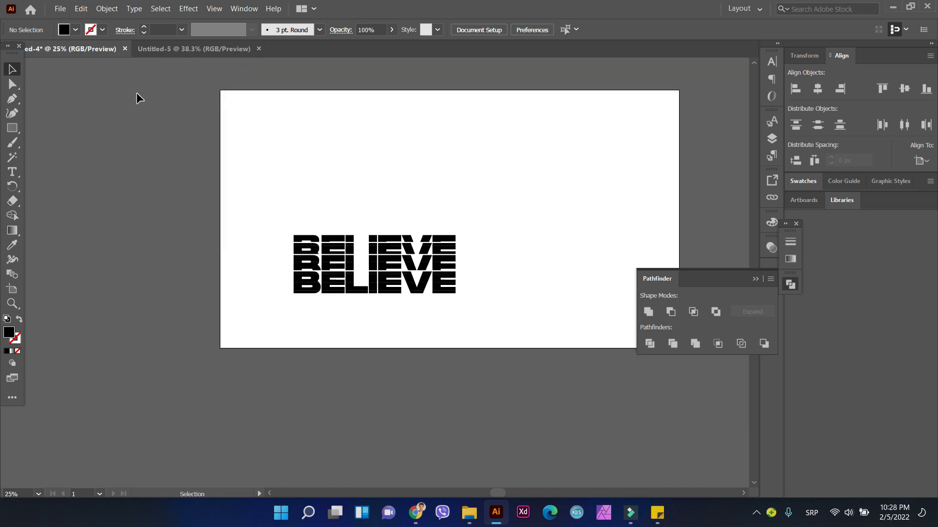
{"action": "left_click", "coordinate": [12, 127]}
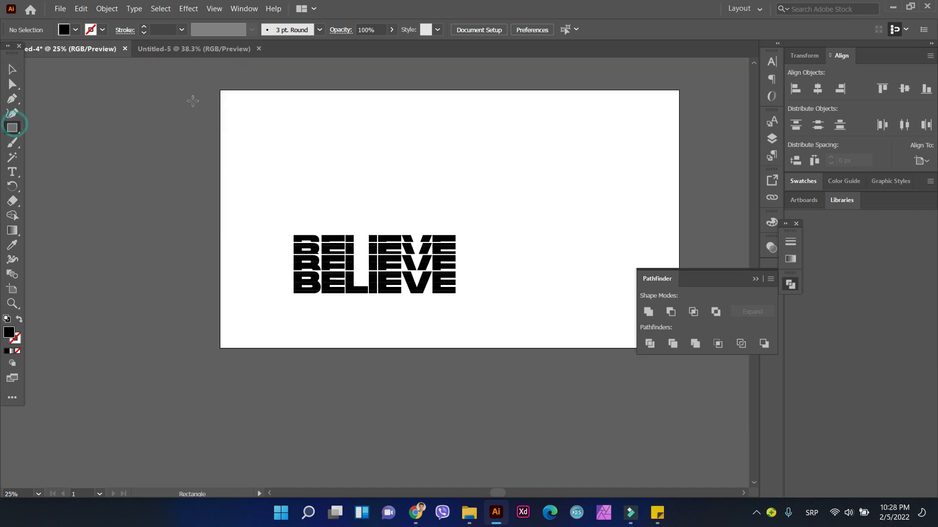
{"action": "left_click_drag", "start_coordinate": [265, 222], "coordinate": [509, 308]}
{"action": "left_click", "coordinate": [81, 9]}
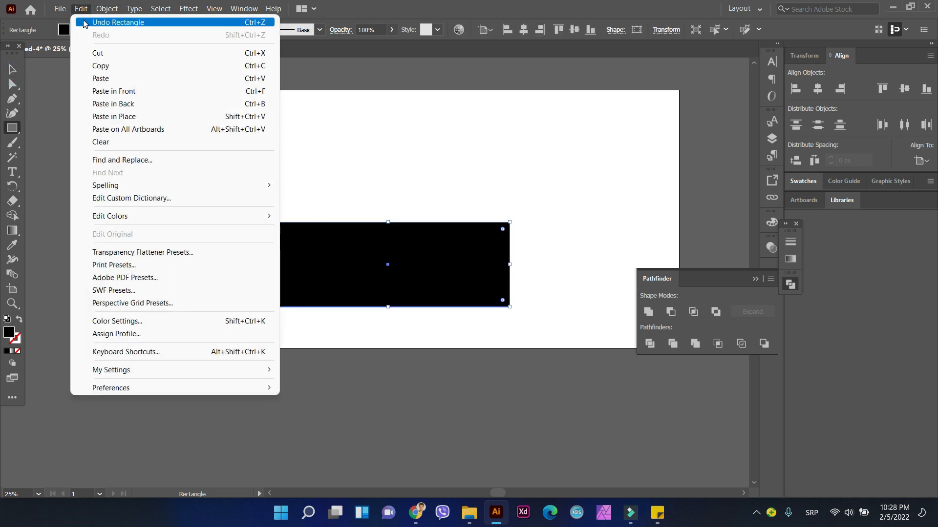
{"action": "left_click", "coordinate": [117, 22]}
Step: Group all four BELIEVE rows together and center the group horizontally and vertically on the artboard
{"action": "left_click", "coordinate": [12, 69]}
{"action": "left_click_drag", "start_coordinate": [251, 209], "coordinate": [476, 296]}
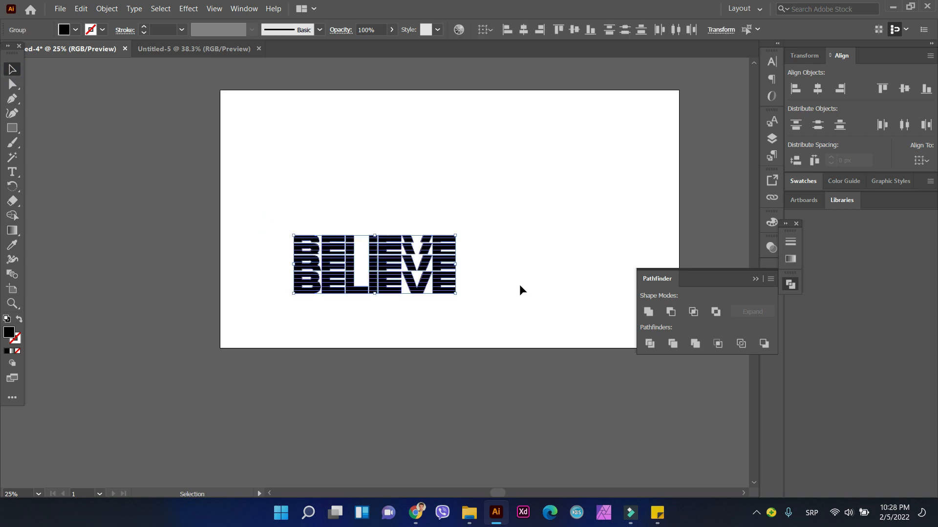
{"action": "left_click", "coordinate": [107, 9]}
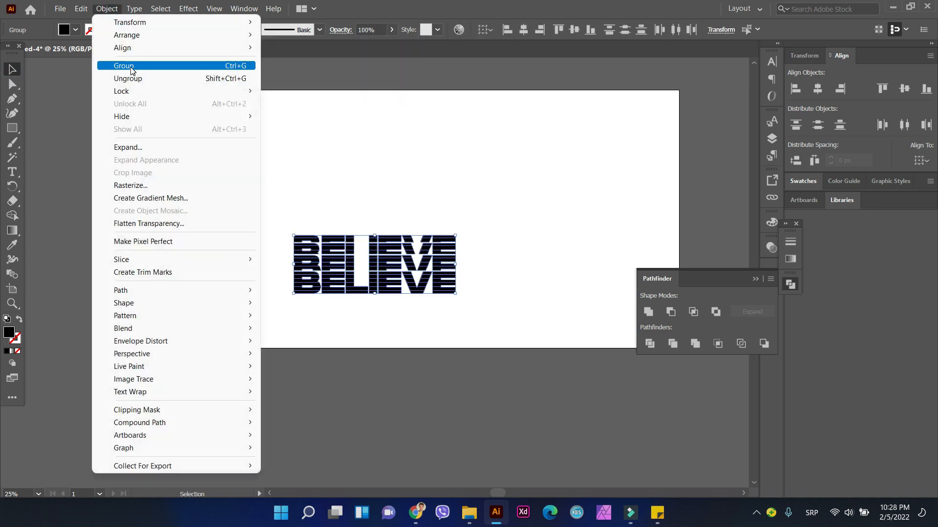
{"action": "left_click", "coordinate": [131, 71]}
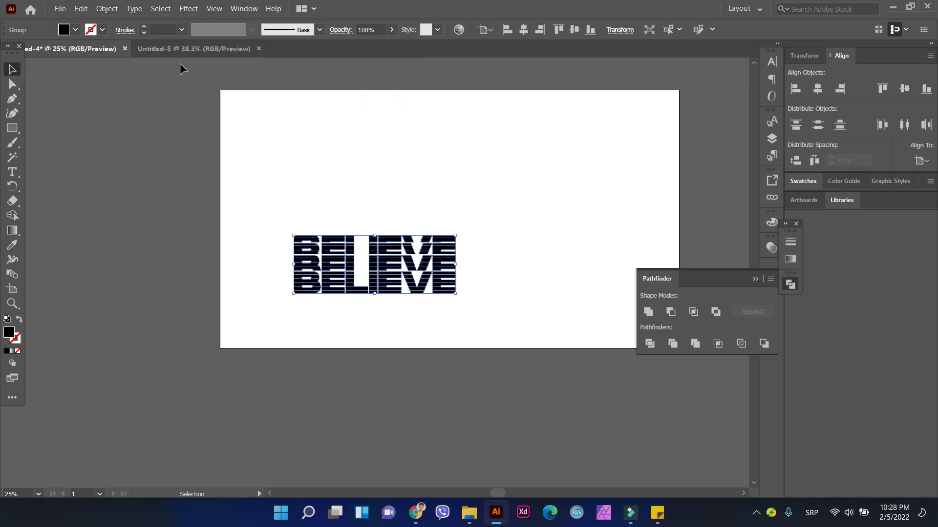
{"action": "left_click", "coordinate": [523, 30]}
{"action": "left_click", "coordinate": [579, 31]}
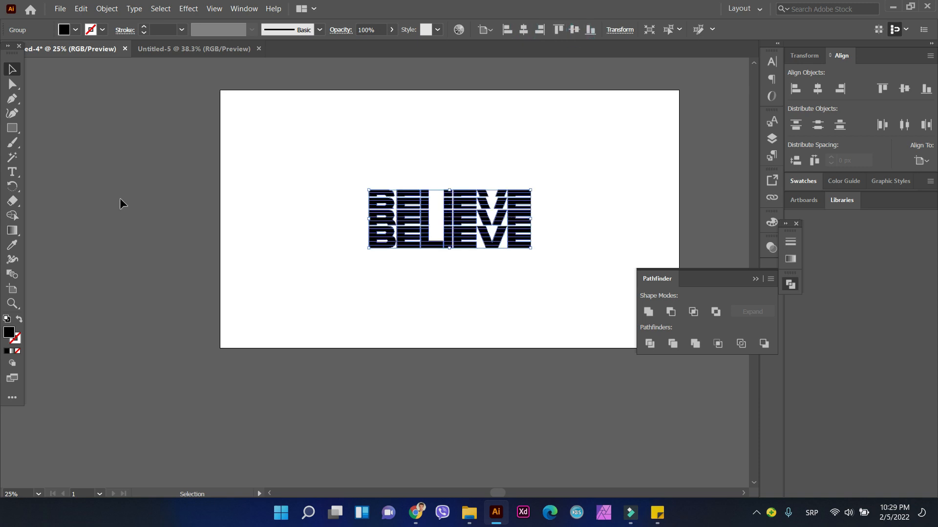
{"action": "left_click", "coordinate": [186, 203]}
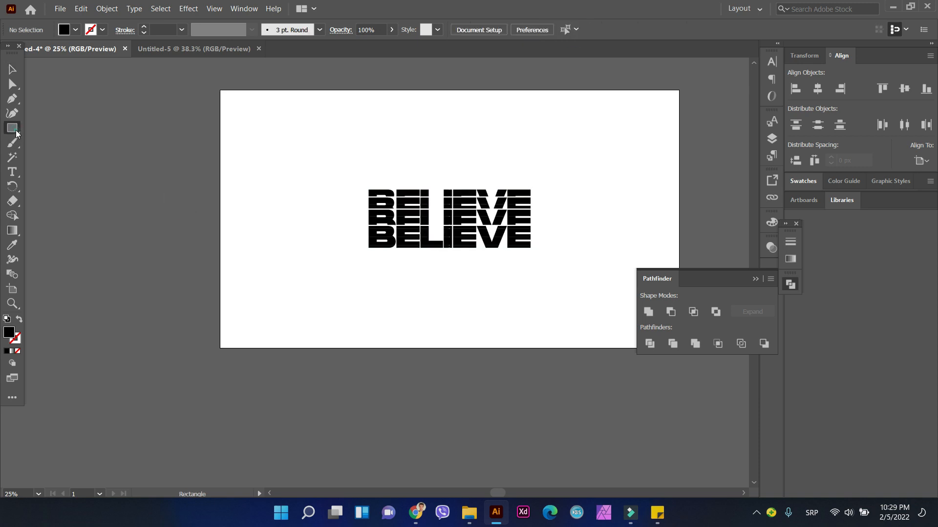
{"action": "left_click_drag", "start_coordinate": [220, 87], "coordinate": [275, 141]}
{"action": "left_click", "coordinate": [81, 8]}
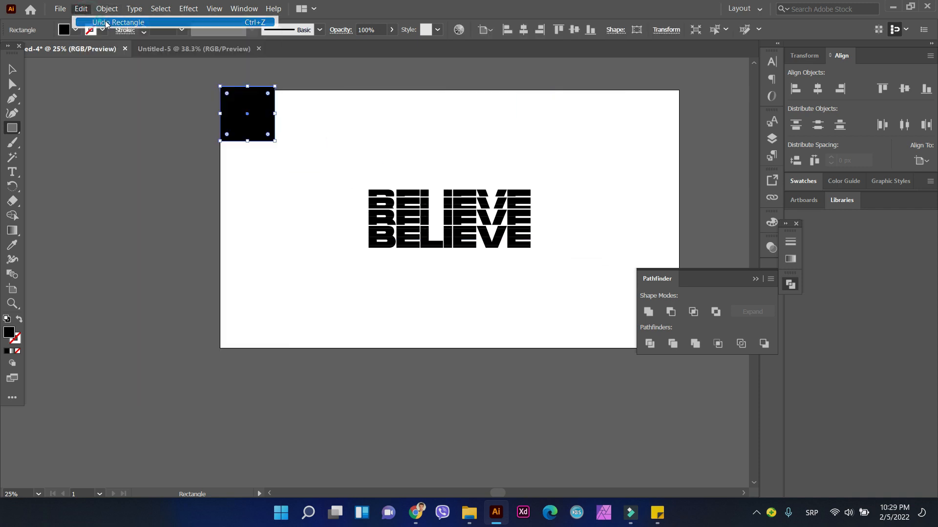
{"action": "left_click", "coordinate": [107, 23]}
Step: Draw a rectangle covering the whole artboard and fill it with the default white-to-black linear gradient
{"action": "left_click_drag", "start_coordinate": [220, 91], "coordinate": [674, 348]}
{"action": "left_click", "coordinate": [754, 280]}
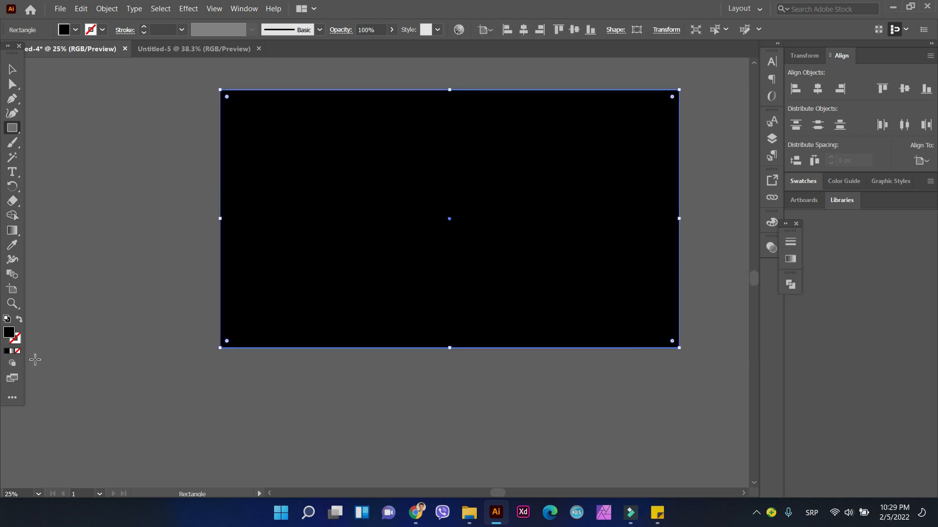
{"action": "left_click", "coordinate": [788, 262]}
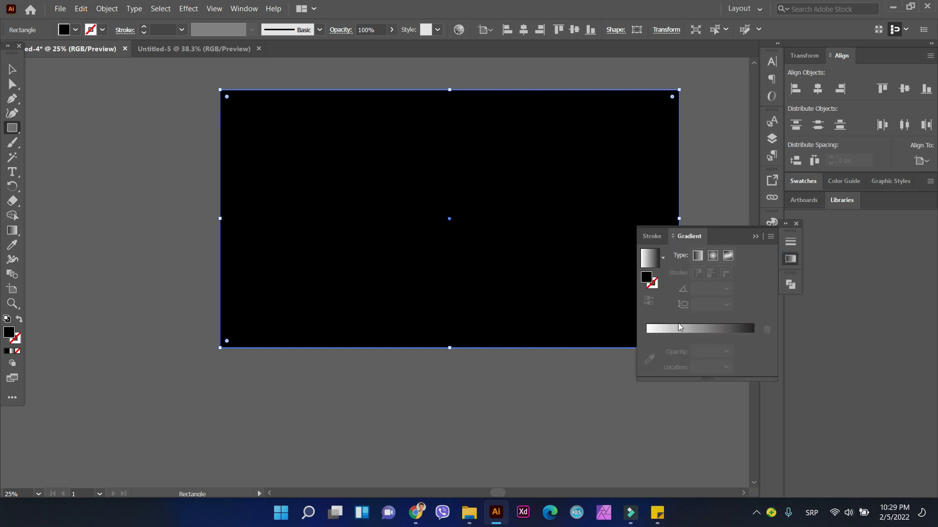
{"action": "left_click", "coordinate": [674, 325]}
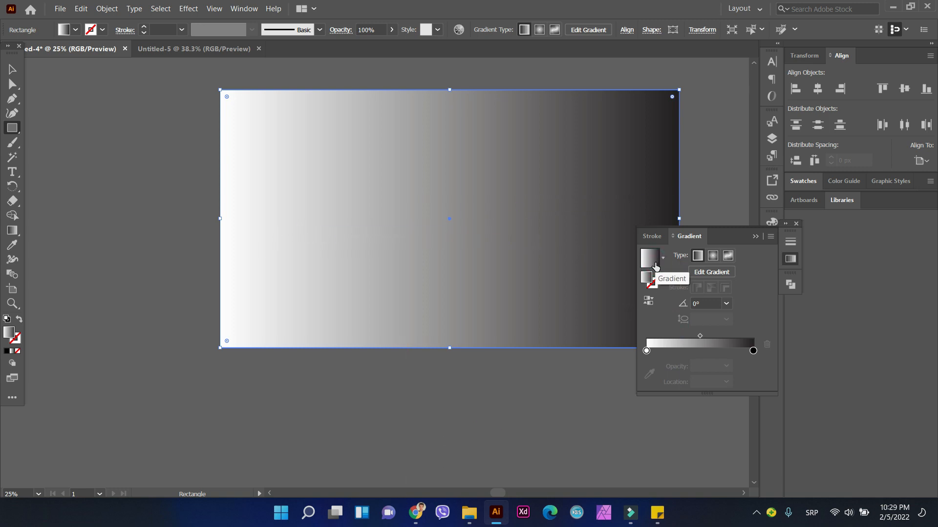
{"action": "left_click", "coordinate": [646, 277]}
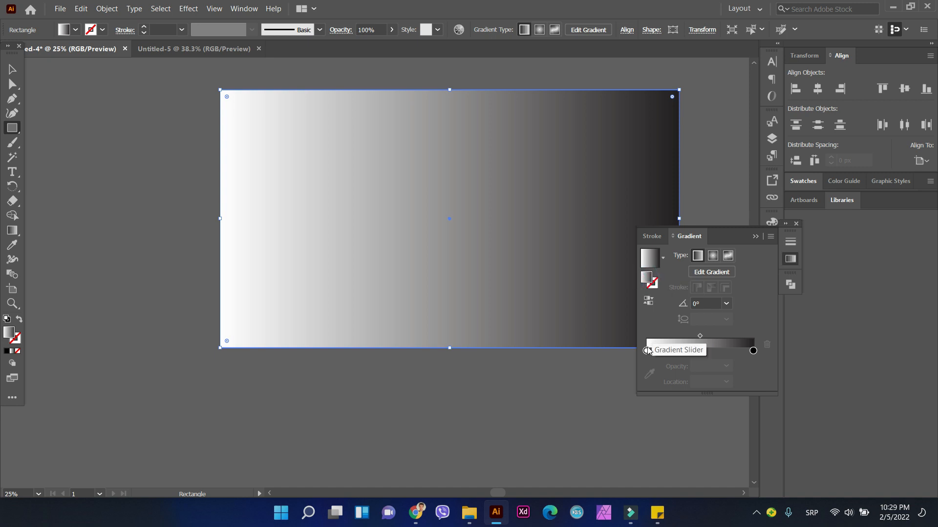
Step: Change the gradient's white starting stop to RGB color mode and give it the light mint color BFFFDE
{"action": "double_click", "coordinate": [646, 351]}
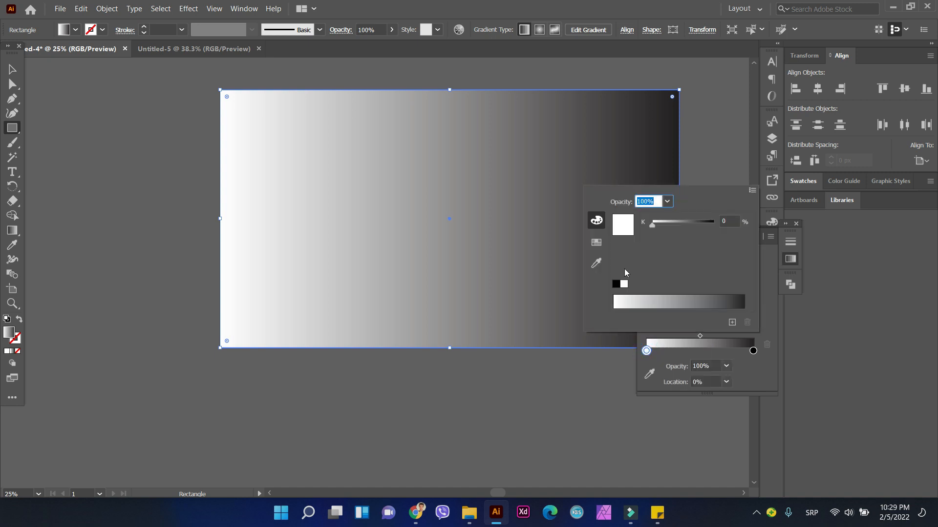
{"action": "left_click", "coordinate": [600, 222]}
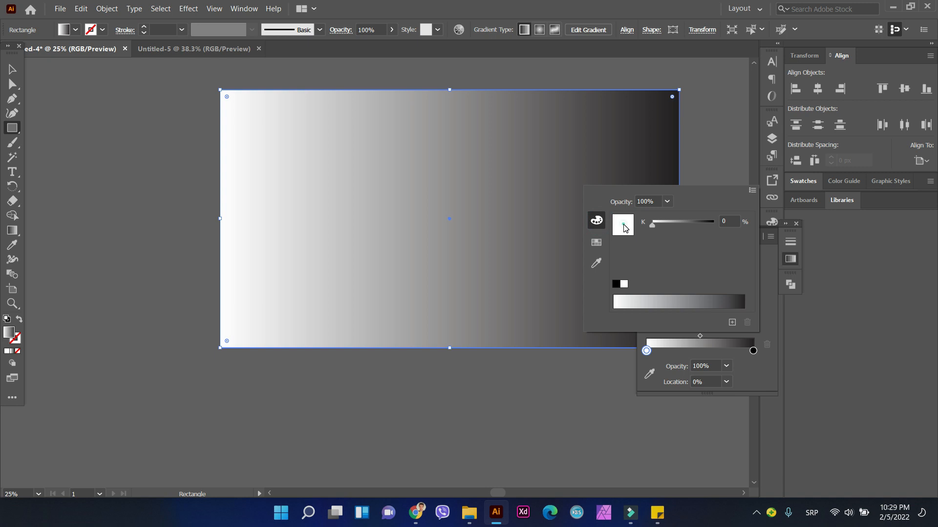
{"action": "left_click", "coordinate": [596, 242]}
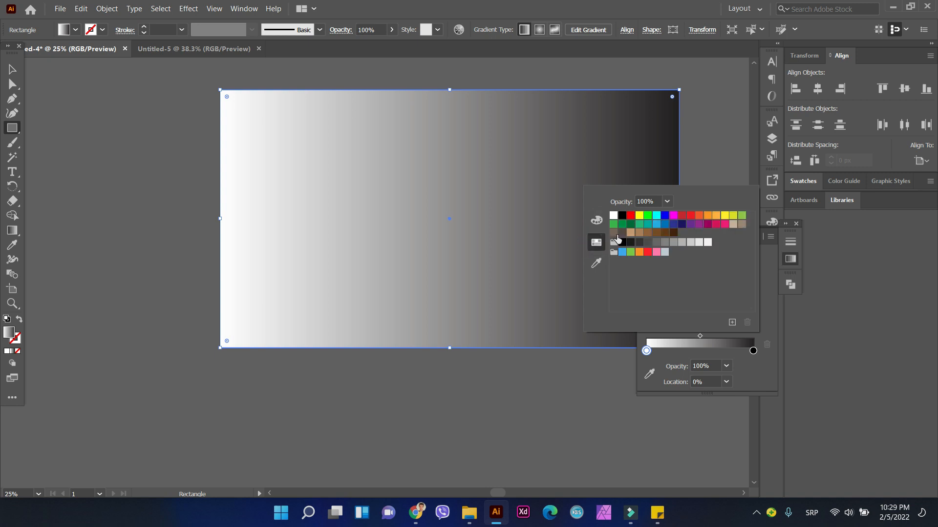
{"action": "left_click", "coordinate": [597, 220]}
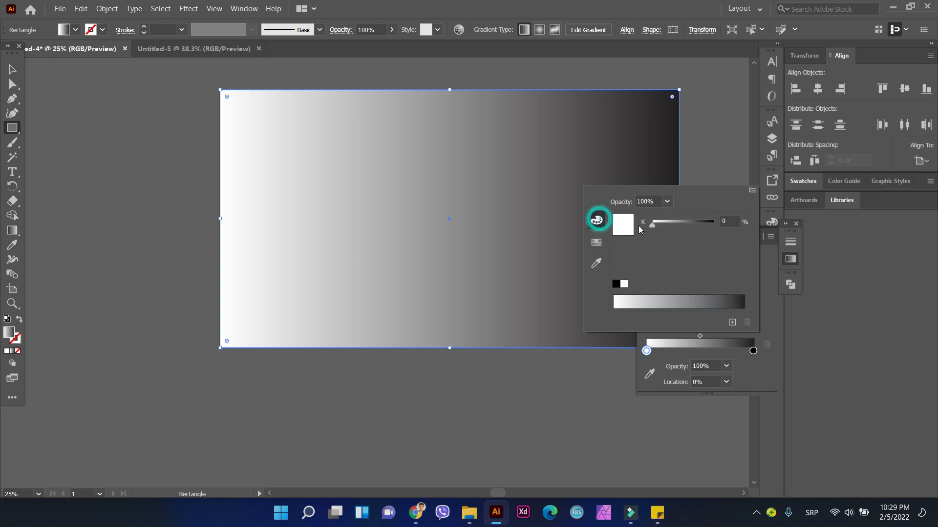
{"action": "left_click_drag", "start_coordinate": [652, 225], "coordinate": [617, 242]}
{"action": "left_click", "coordinate": [597, 220]}
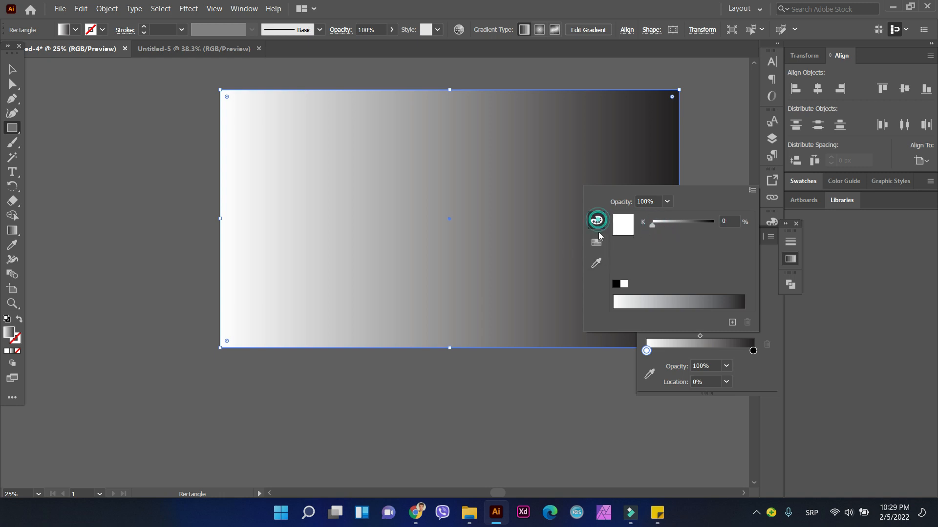
{"action": "left_click", "coordinate": [753, 190]}
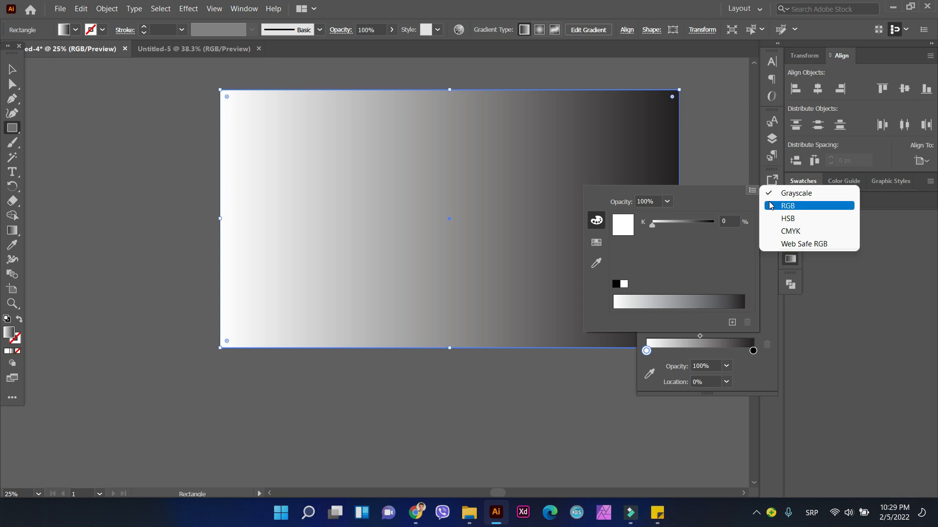
{"action": "left_click", "coordinate": [781, 202]}
{"action": "left_click", "coordinate": [644, 304]}
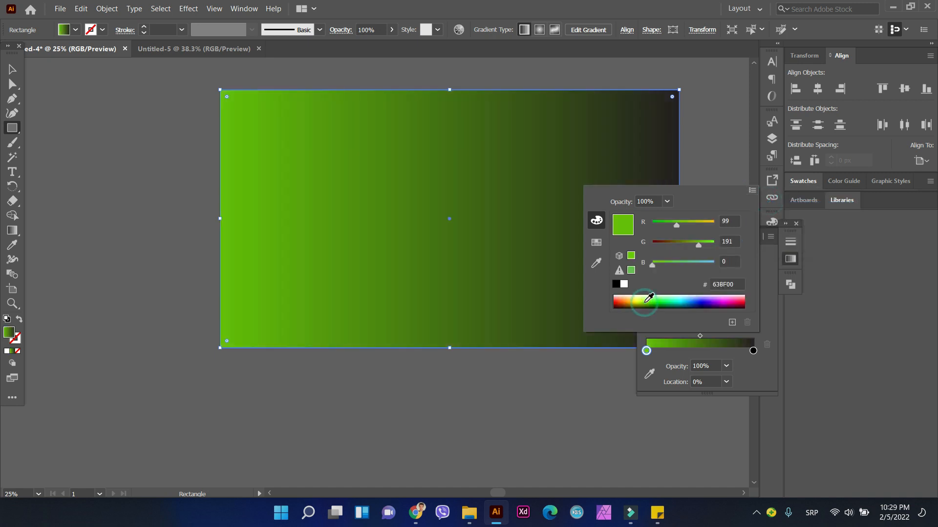
{"action": "left_click", "coordinate": [665, 295]}
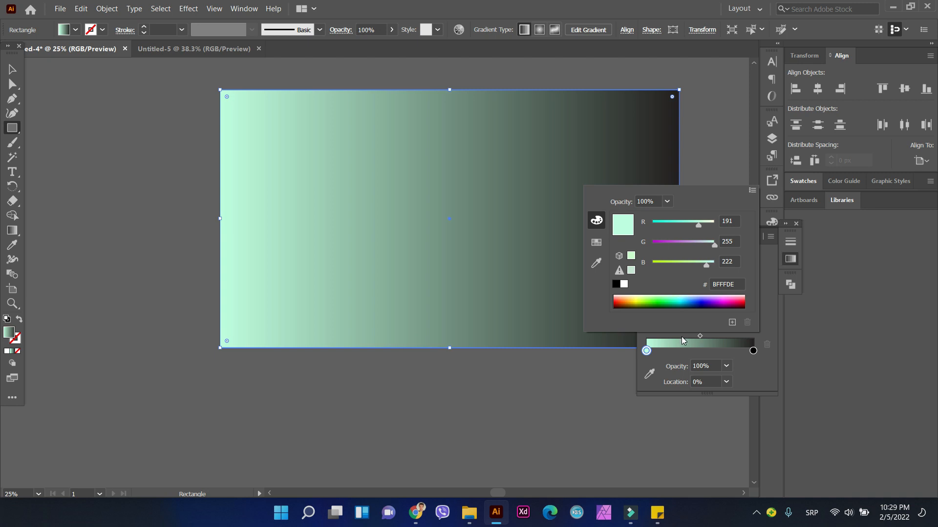
Step: Change the gradient's black end stop to RGB color mode and give it the magenta color BF006A
{"action": "left_click", "coordinate": [759, 355]}
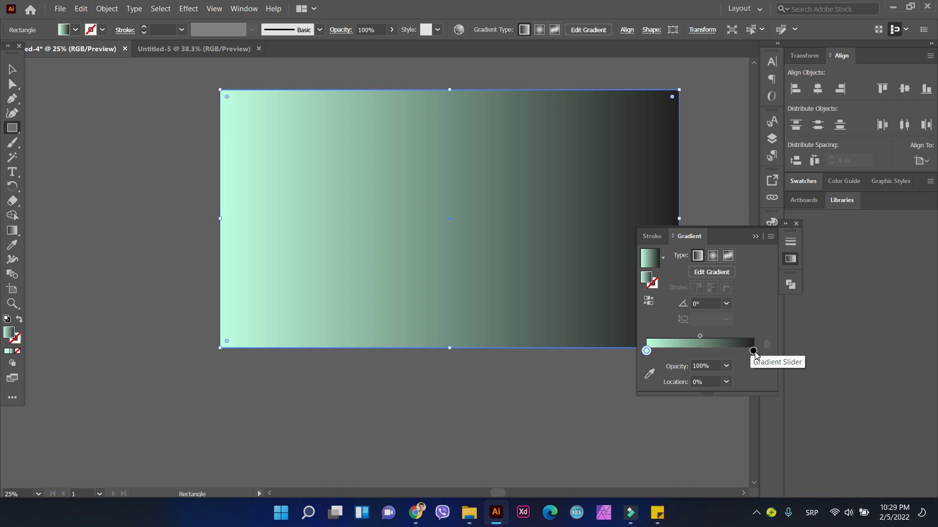
{"action": "double_click", "coordinate": [752, 351]}
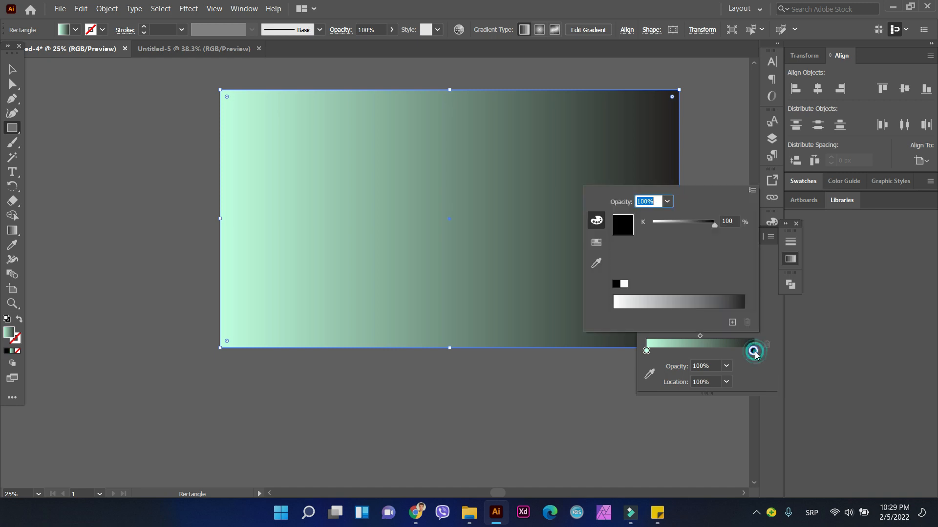
{"action": "left_click", "coordinate": [760, 189]}
{"action": "double_click", "coordinate": [753, 350]}
{"action": "left_click", "coordinate": [753, 190]}
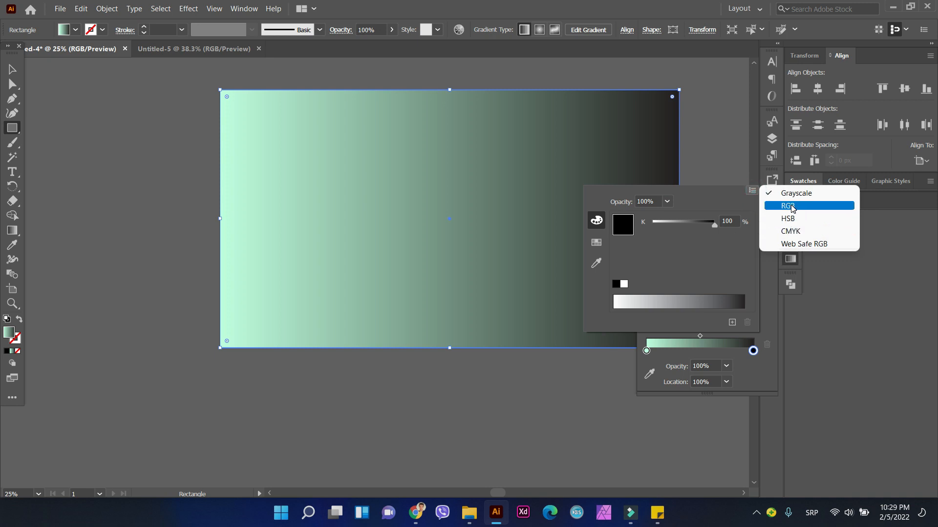
{"action": "left_click", "coordinate": [781, 206]}
{"action": "left_click", "coordinate": [733, 301]}
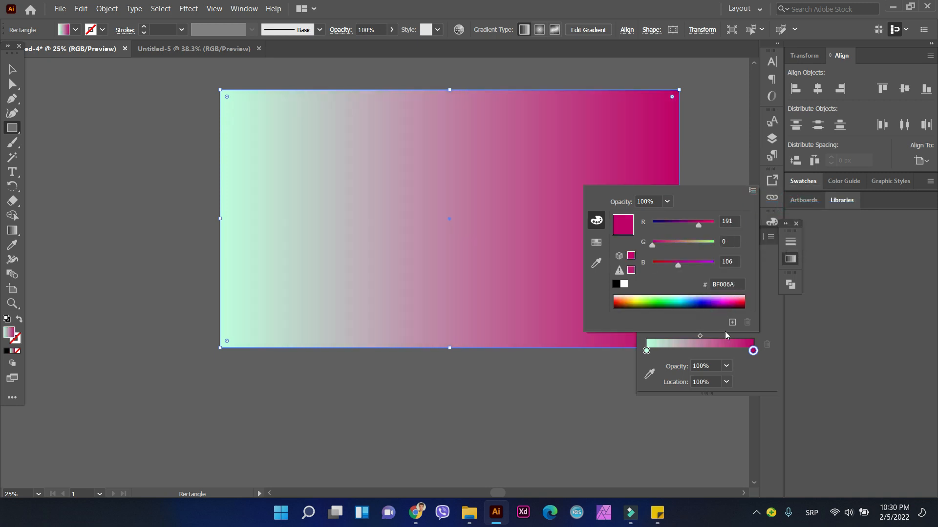
{"action": "left_click", "coordinate": [753, 190]}
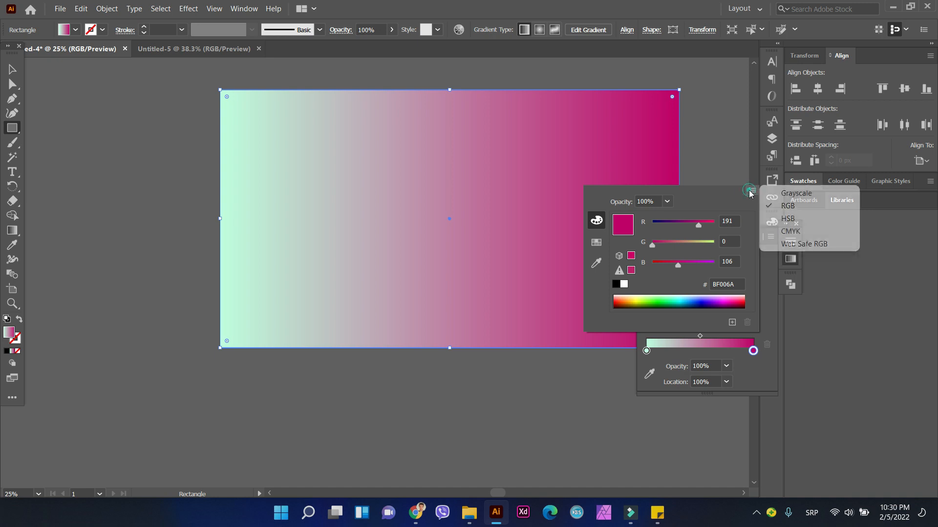
{"action": "left_click", "coordinate": [761, 372]}
{"action": "left_click", "coordinate": [758, 237]}
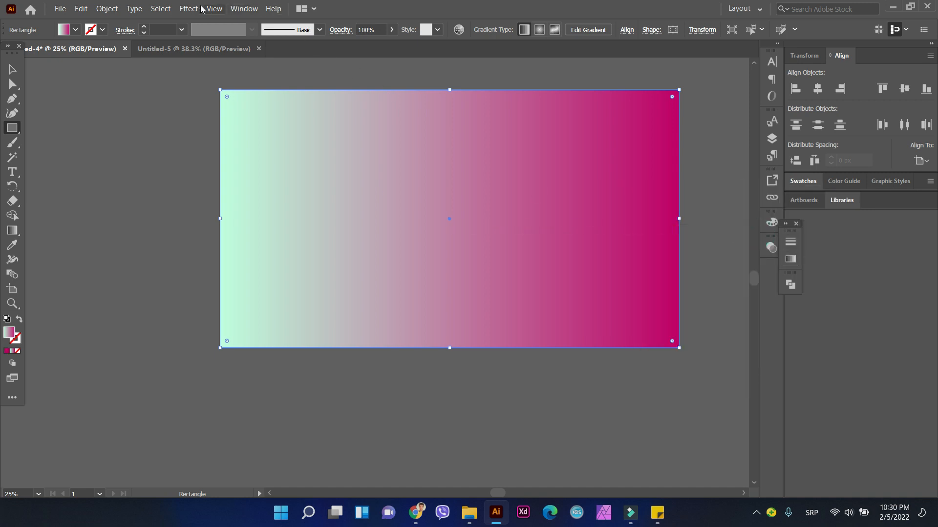
Step: Apply the Grain texture effect to the gradient rectangle with intensity 40, contrast 50 and the Regular grain type
{"action": "left_click", "coordinate": [188, 9]}
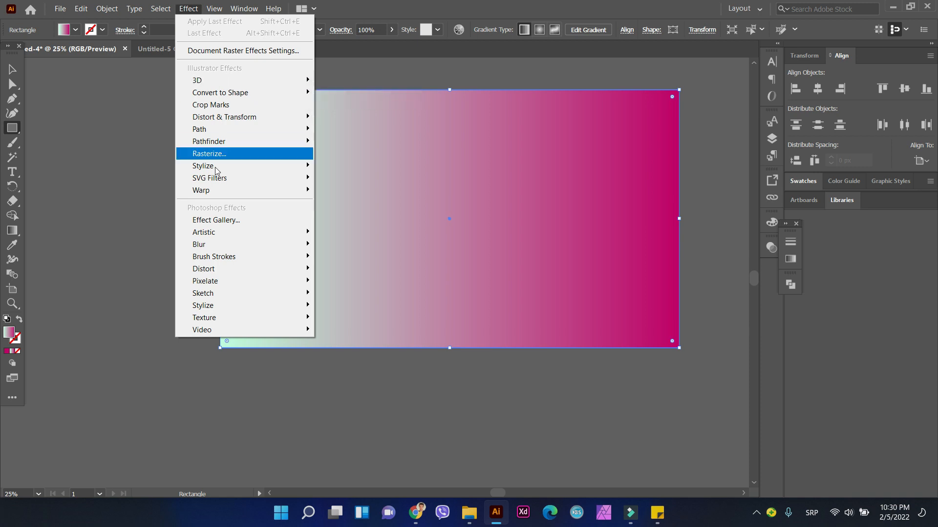
{"action": "mouse_move", "coordinate": [216, 181]}
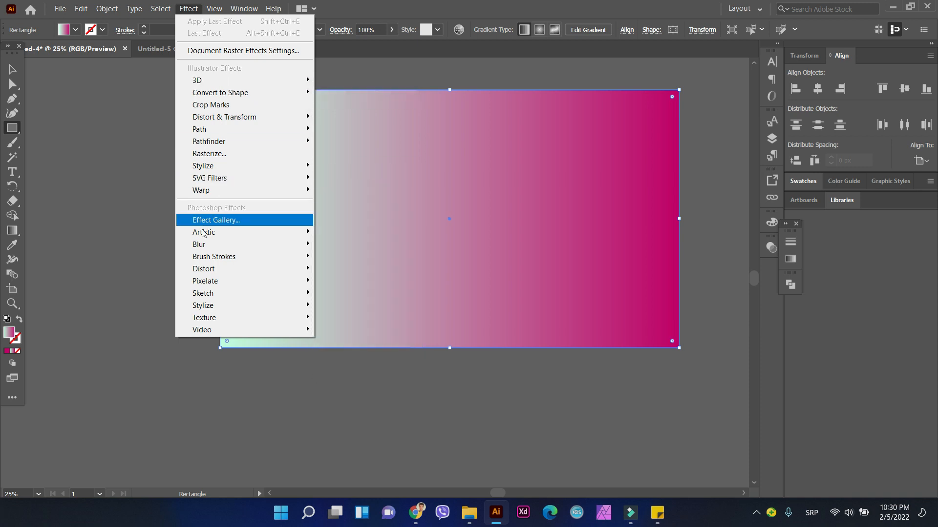
{"action": "mouse_move", "coordinate": [205, 234]}
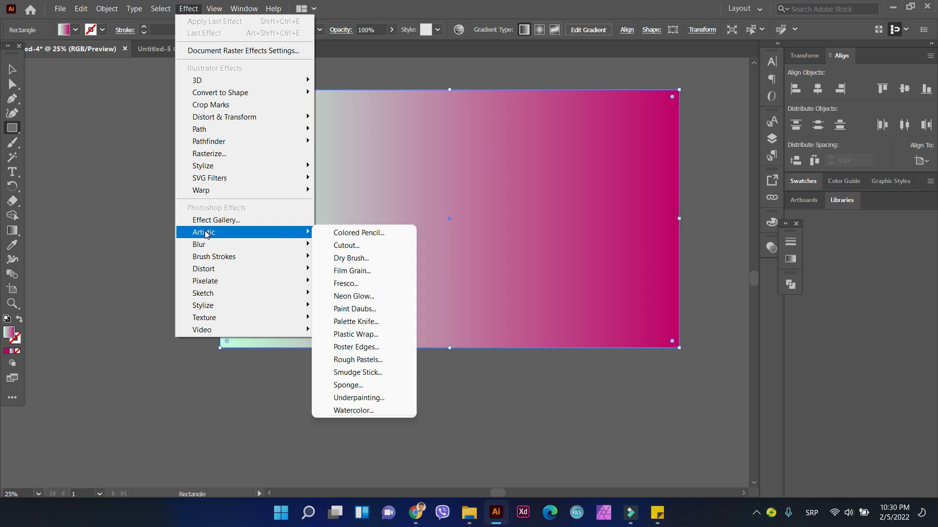
{"action": "mouse_move", "coordinate": [214, 323]}
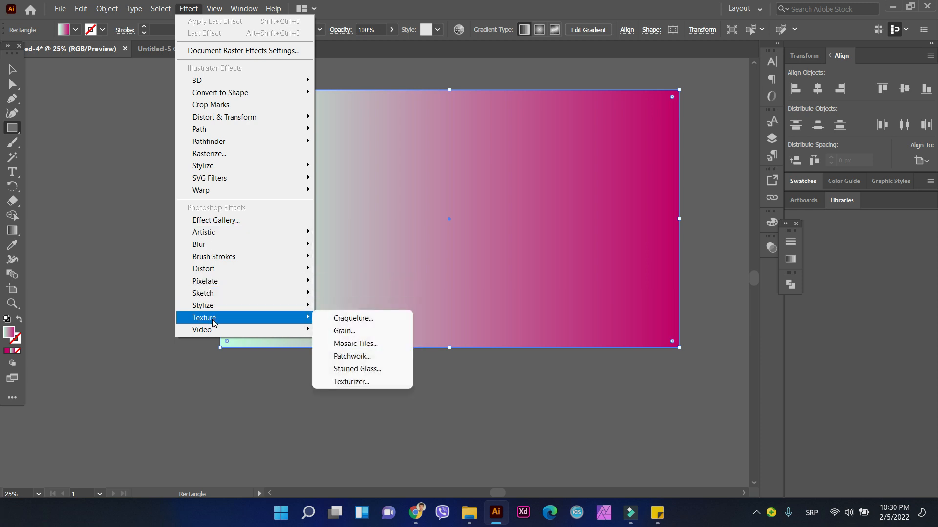
{"action": "left_click", "coordinate": [352, 330]}
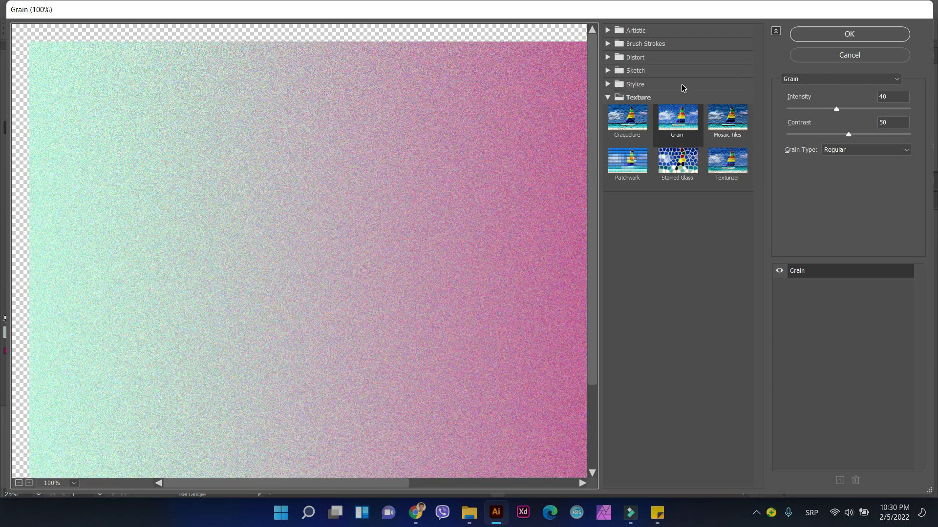
{"action": "left_click", "coordinate": [850, 34]}
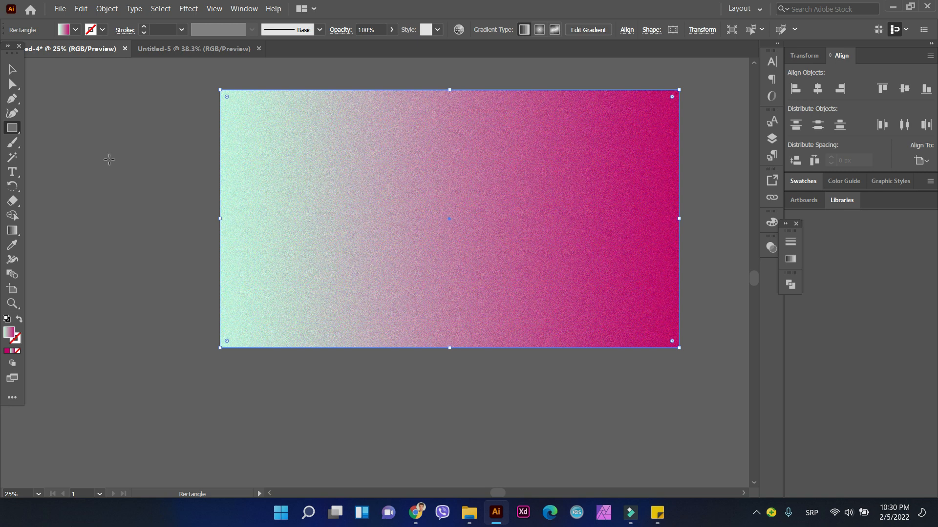
Step: Send the grainy gradient rectangle to the back, behind the BELIEVE text group, and deselect it
{"action": "left_click", "coordinate": [14, 72]}
{"action": "right_click", "coordinate": [311, 146]}
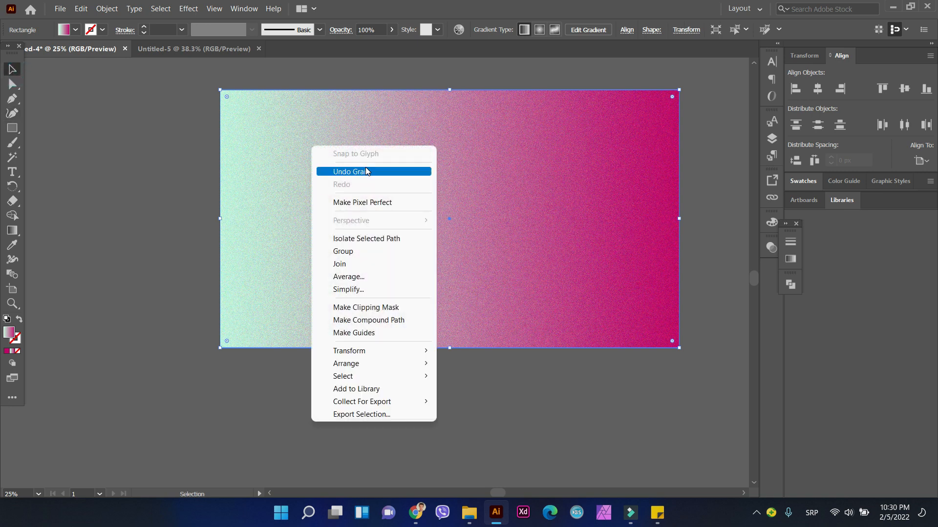
{"action": "mouse_move", "coordinate": [347, 368]}
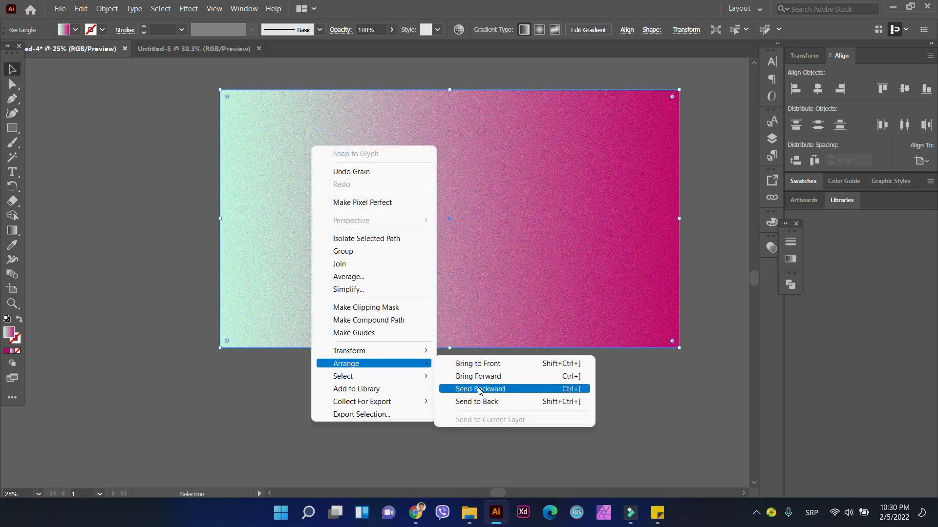
{"action": "left_click", "coordinate": [478, 403]}
{"action": "left_click", "coordinate": [163, 227]}
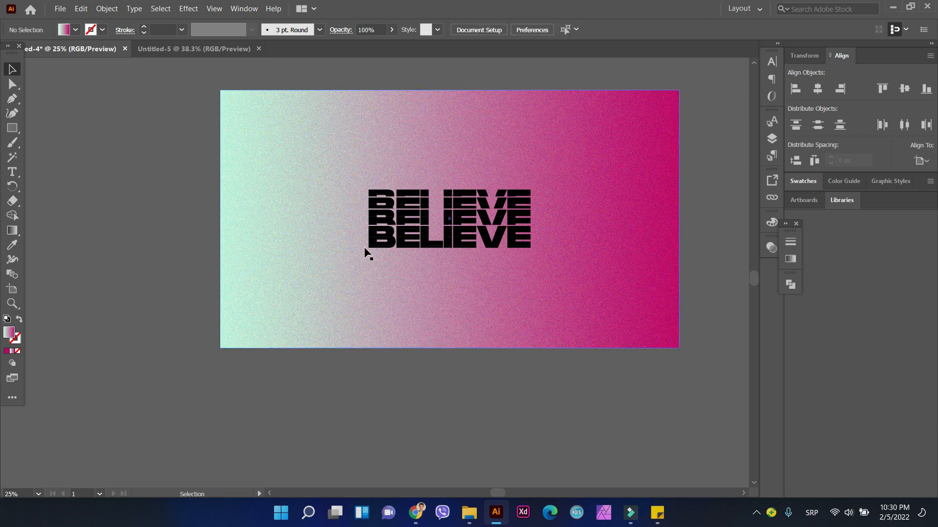
Step: Change the fill of the grouped BELIEVE text to white (FFFFFF) and deselect it
{"action": "left_click", "coordinate": [398, 227]}
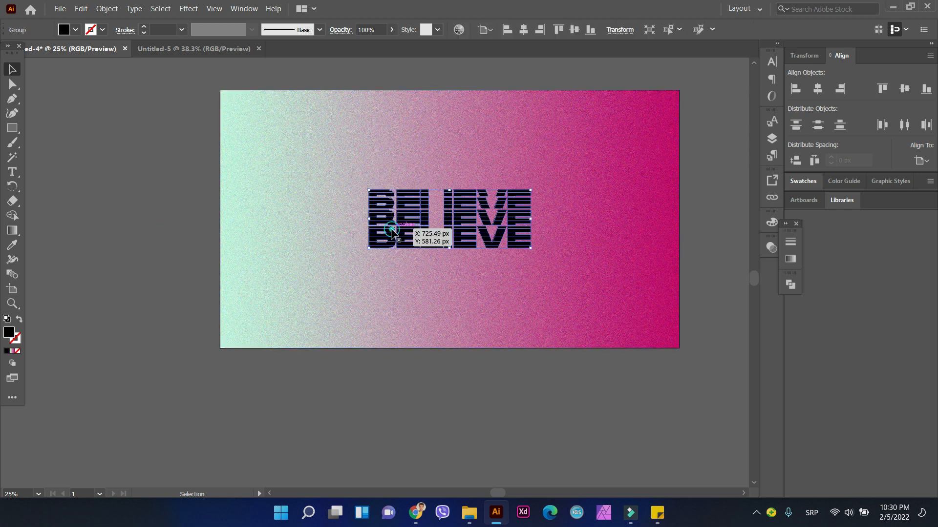
{"action": "double_click", "coordinate": [8, 332]}
{"action": "left_click_drag", "start_coordinate": [540, 201], "coordinate": [493, 178]}
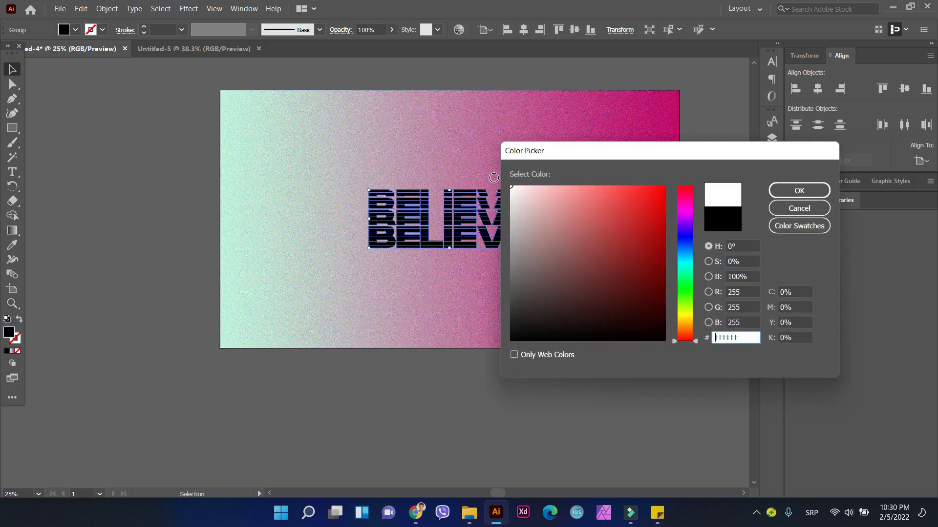
{"action": "left_click", "coordinate": [779, 191]}
{"action": "left_click", "coordinate": [116, 151]}
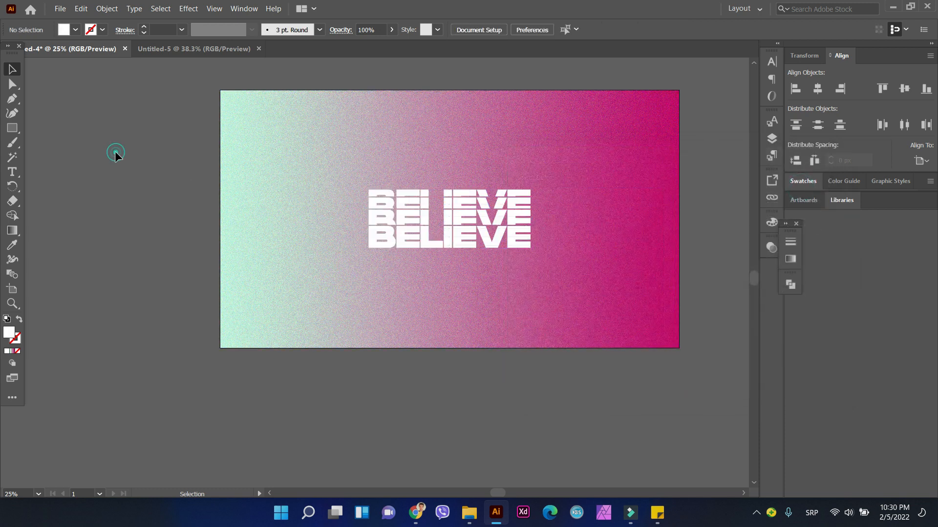
Step: Scale the BELIEVE text group up proportionally in the middle of the artboard to about 60% of the artboard's width
{"action": "left_click", "coordinate": [383, 209]}
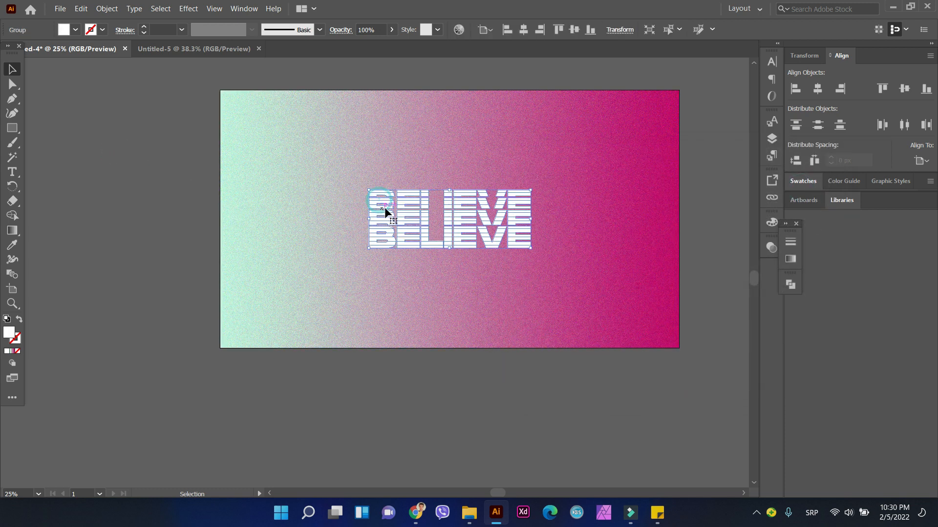
{"action": "left_click_drag", "start_coordinate": [531, 190], "coordinate": [477, 222]}
{"action": "left_click", "coordinate": [182, 198]}
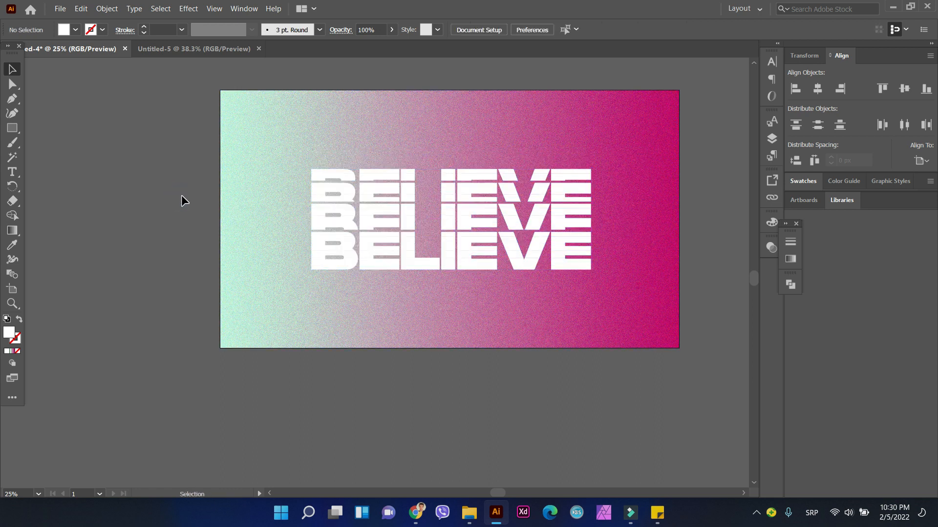